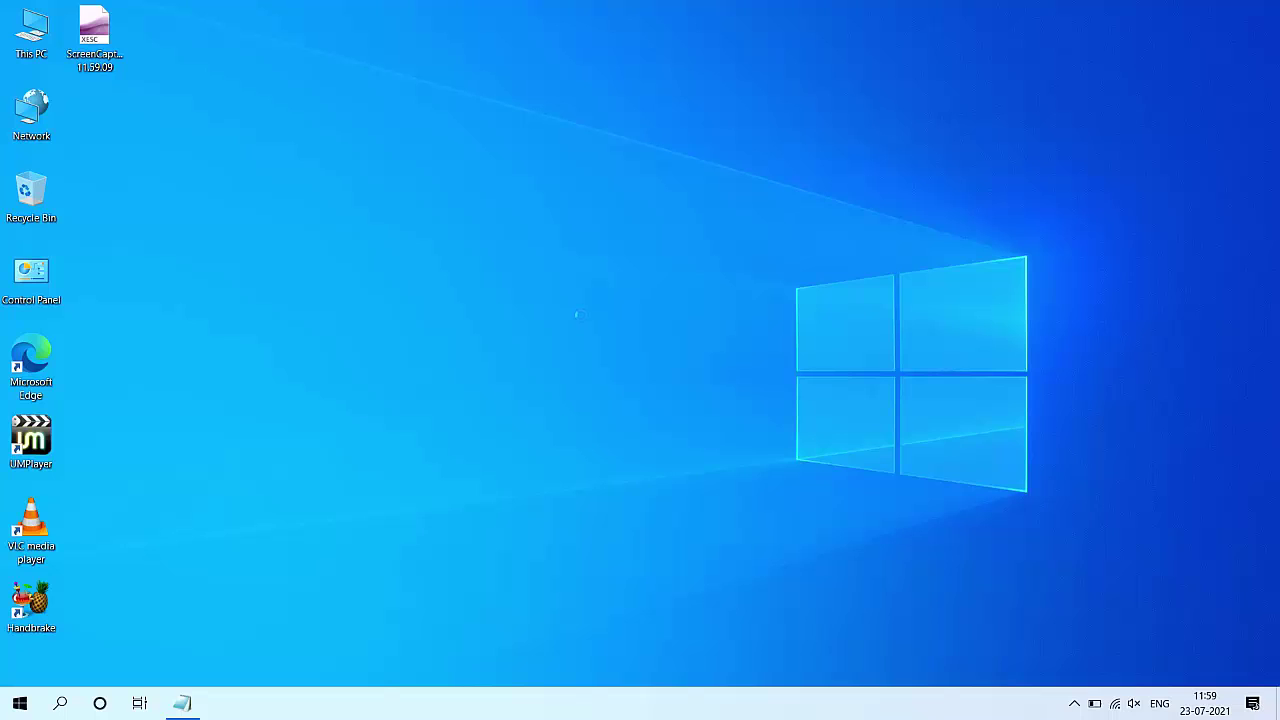
Refresh the desktop, then open Settings on the Update & Security page
{"action": "right_click", "coordinate": [580, 316]}
{"action": "left_click", "coordinate": [600, 360]}
{"action": "left_click", "coordinate": [20, 705]}
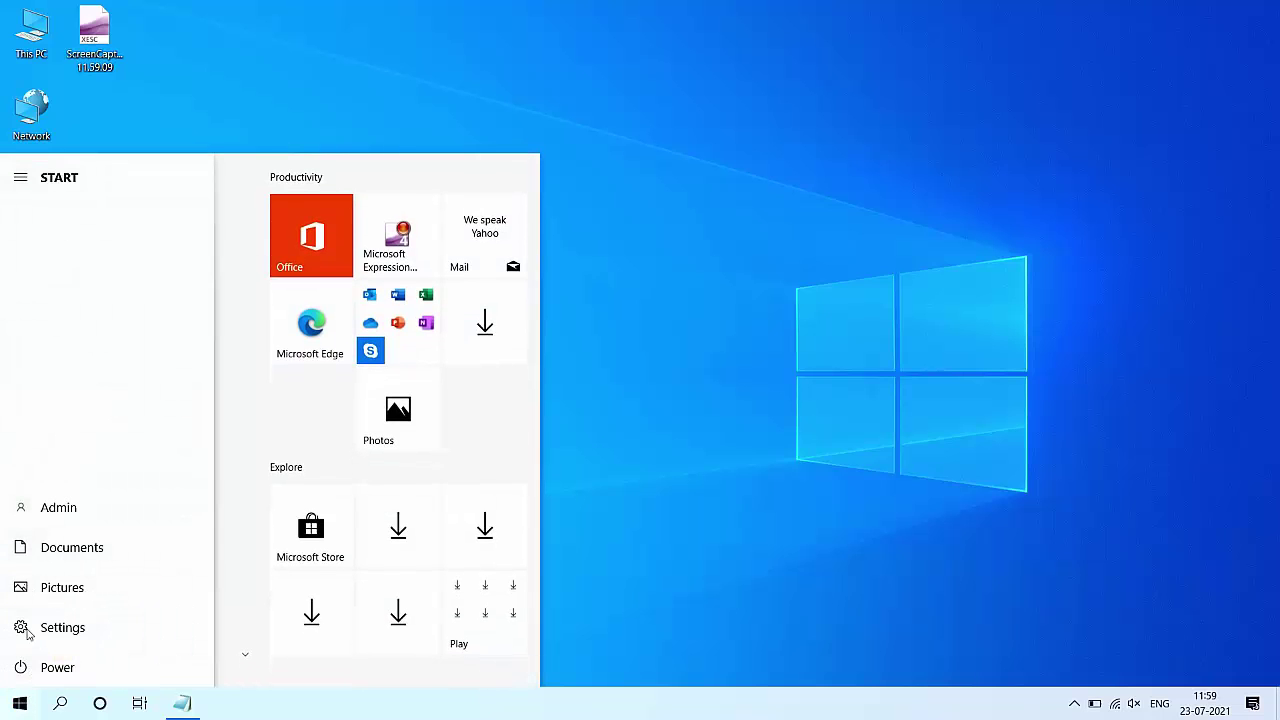
{"action": "left_click", "coordinate": [28, 633]}
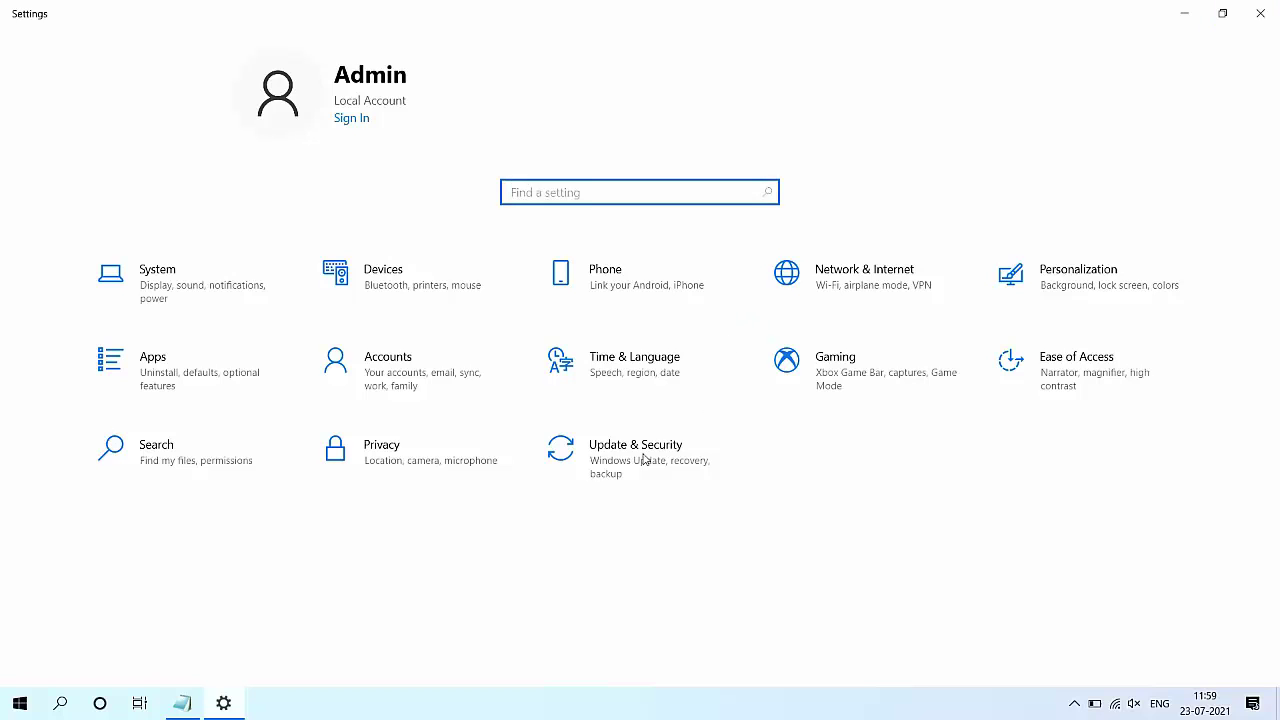
{"action": "left_click", "coordinate": [643, 459]}
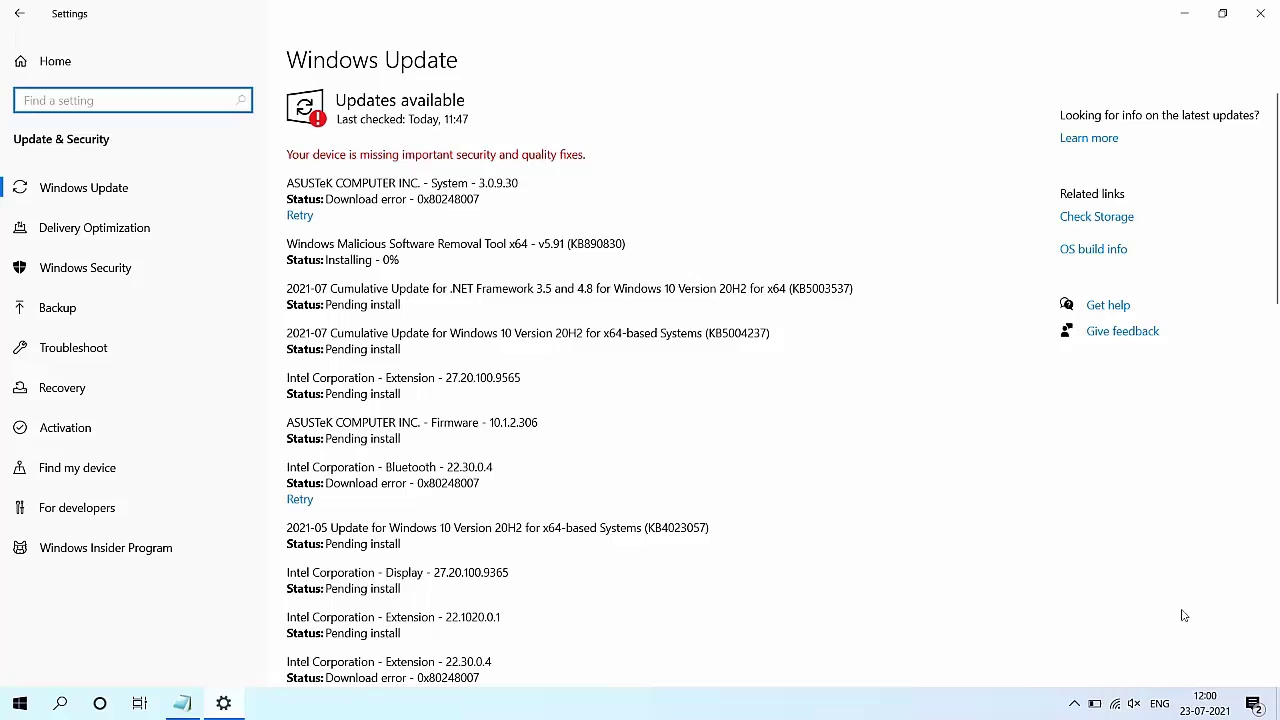
{"action": "left_click", "coordinate": [60, 190]}
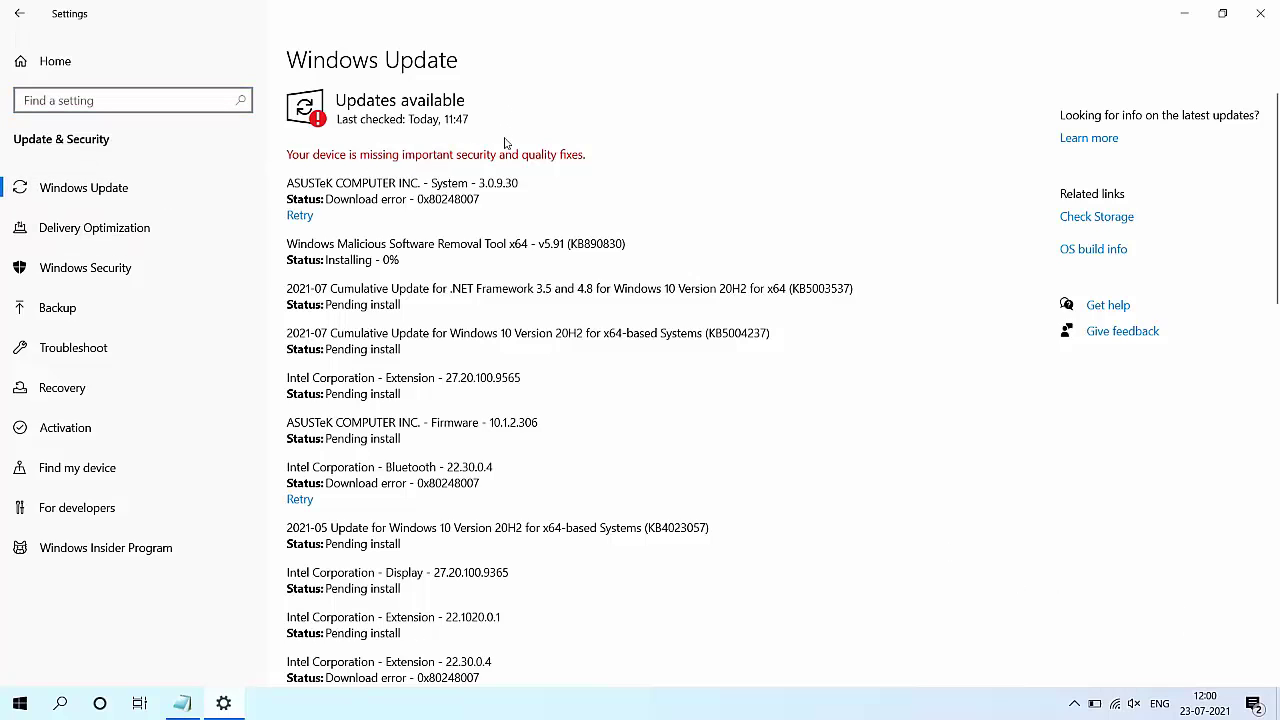
{"action": "scroll", "coordinate": [505, 148], "scroll_direction": "down", "scroll_amount": 2}
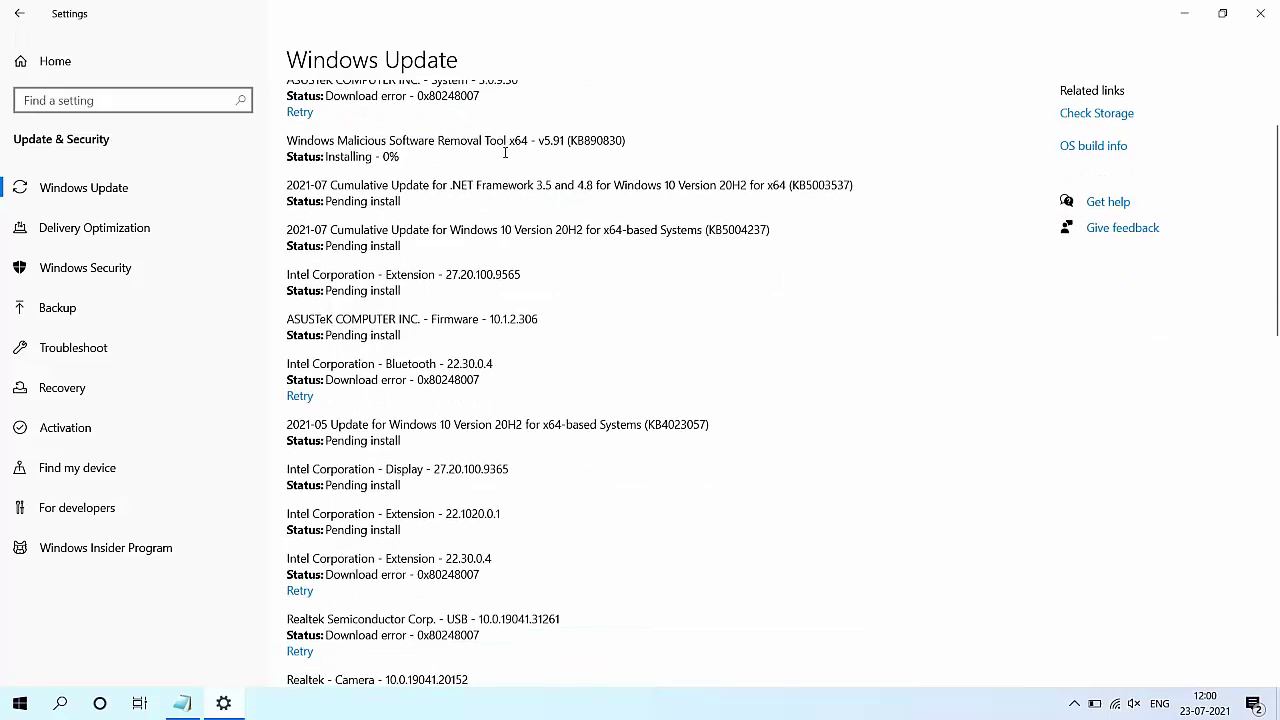
{"action": "left_click", "coordinate": [1075, 704]}
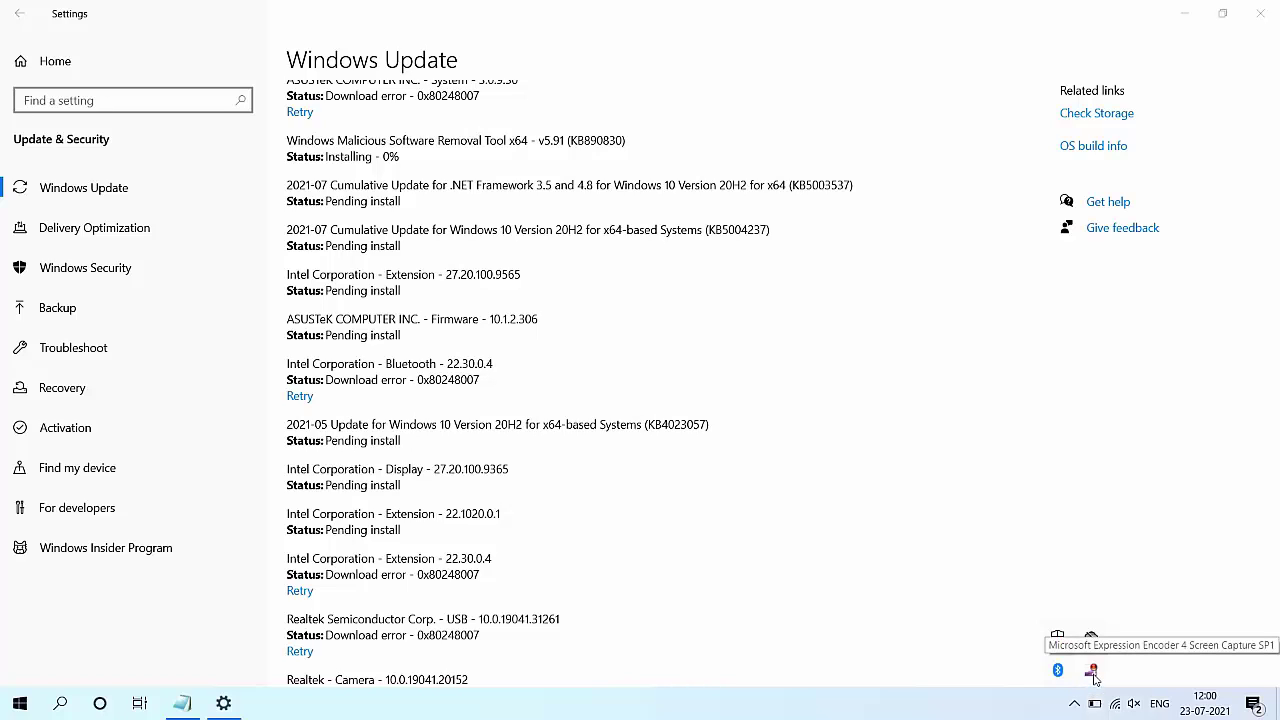
{"action": "right_click", "coordinate": [1094, 677]}
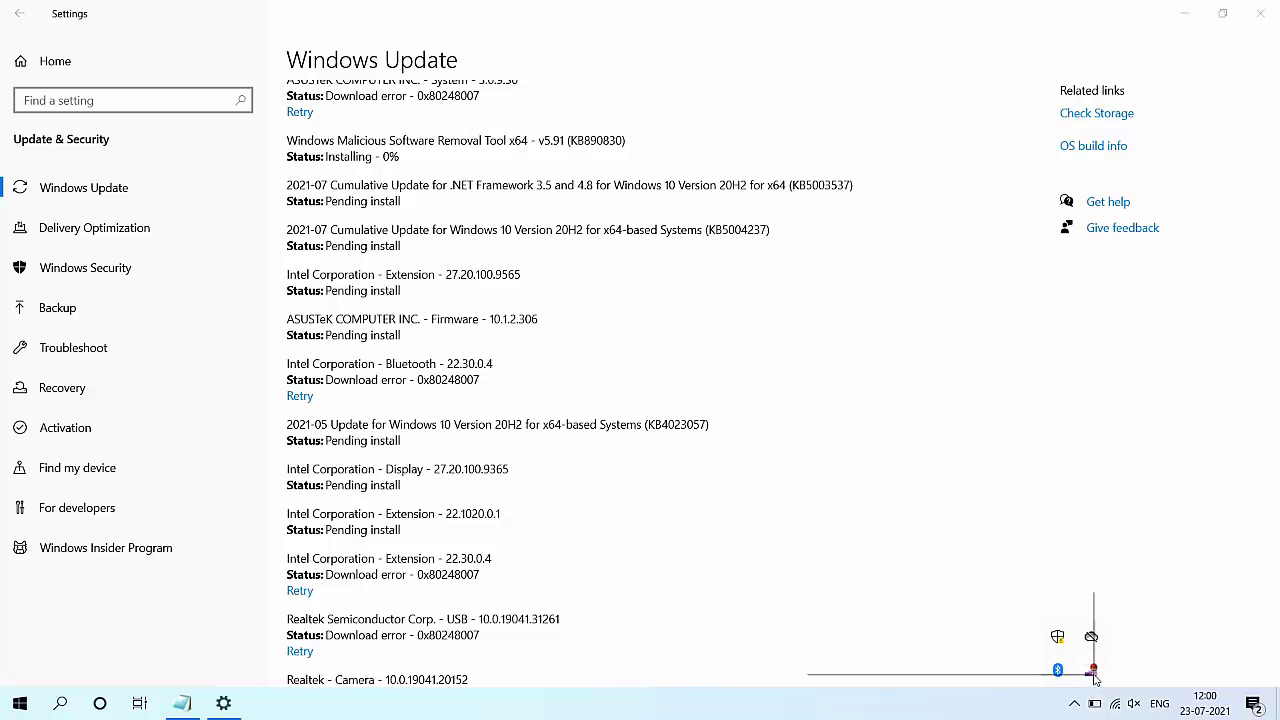
{"action": "left_click", "coordinate": [906, 712]}
{"action": "scroll", "coordinate": [380, 227], "scroll_direction": "up", "scroll_amount": 2}
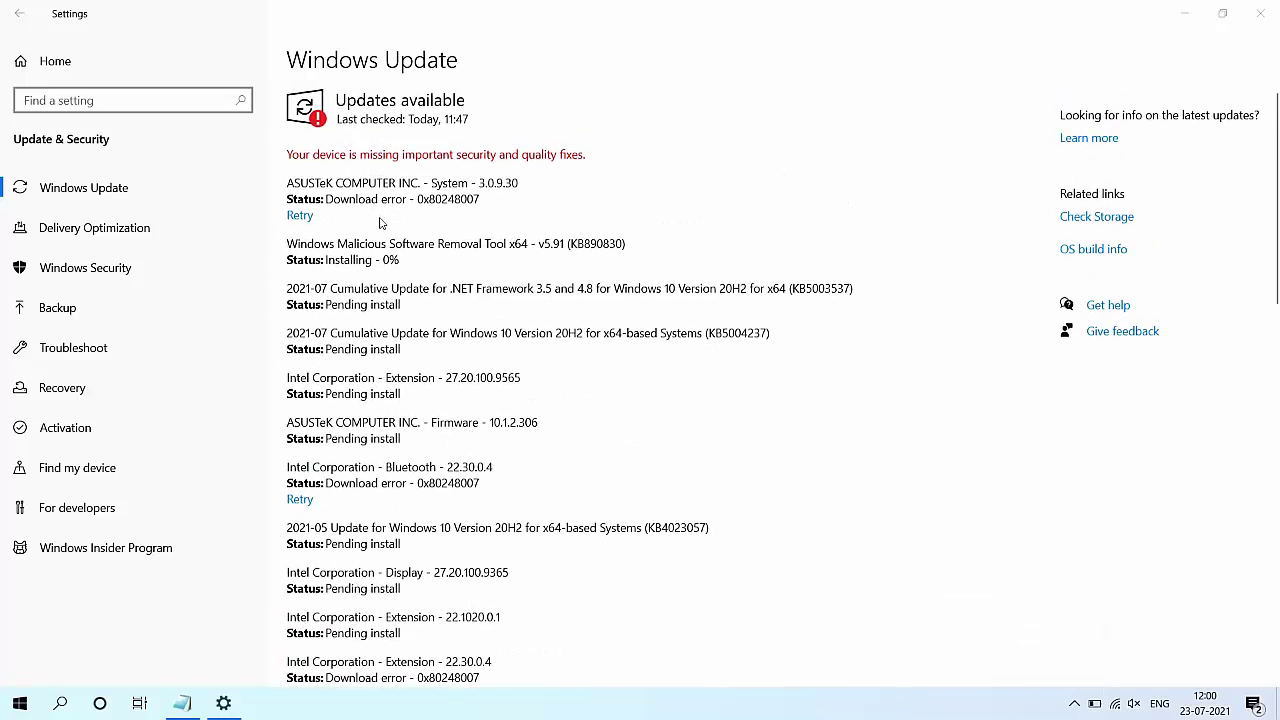
{"action": "scroll", "coordinate": [380, 231], "scroll_direction": "down", "scroll_amount": 10}
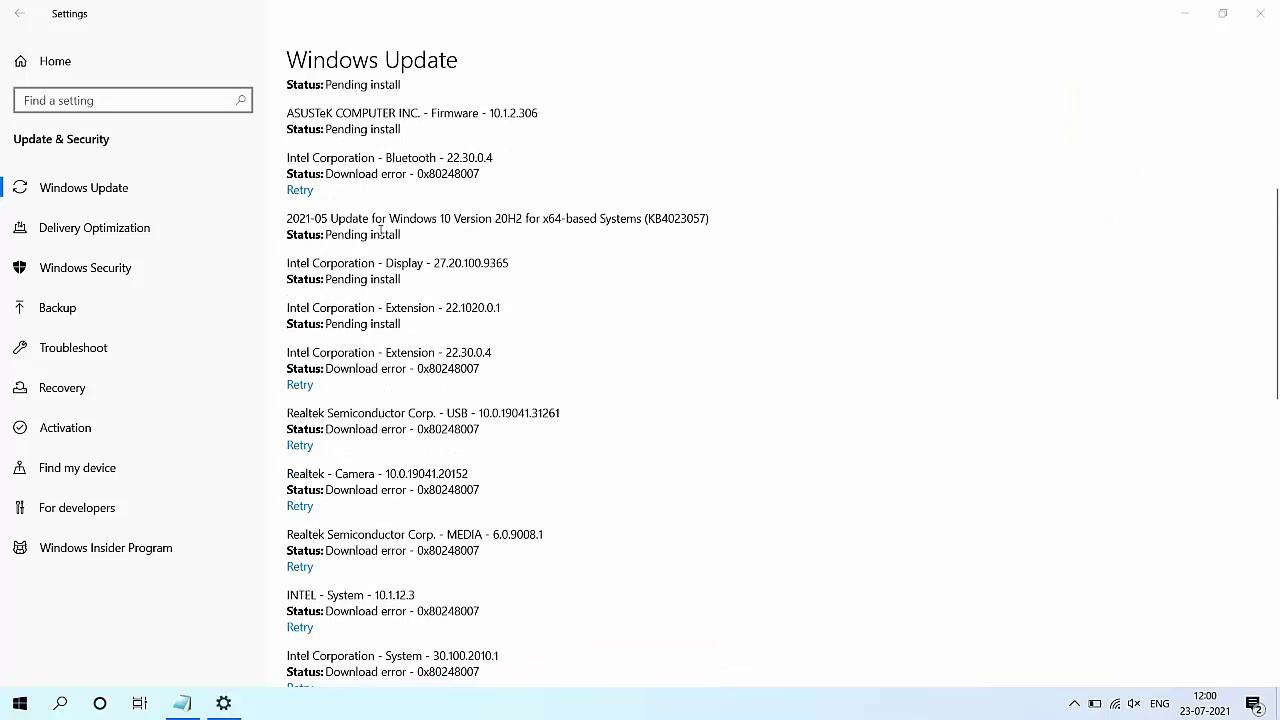
{"action": "scroll", "coordinate": [381, 244], "scroll_direction": "down", "scroll_amount": 5}
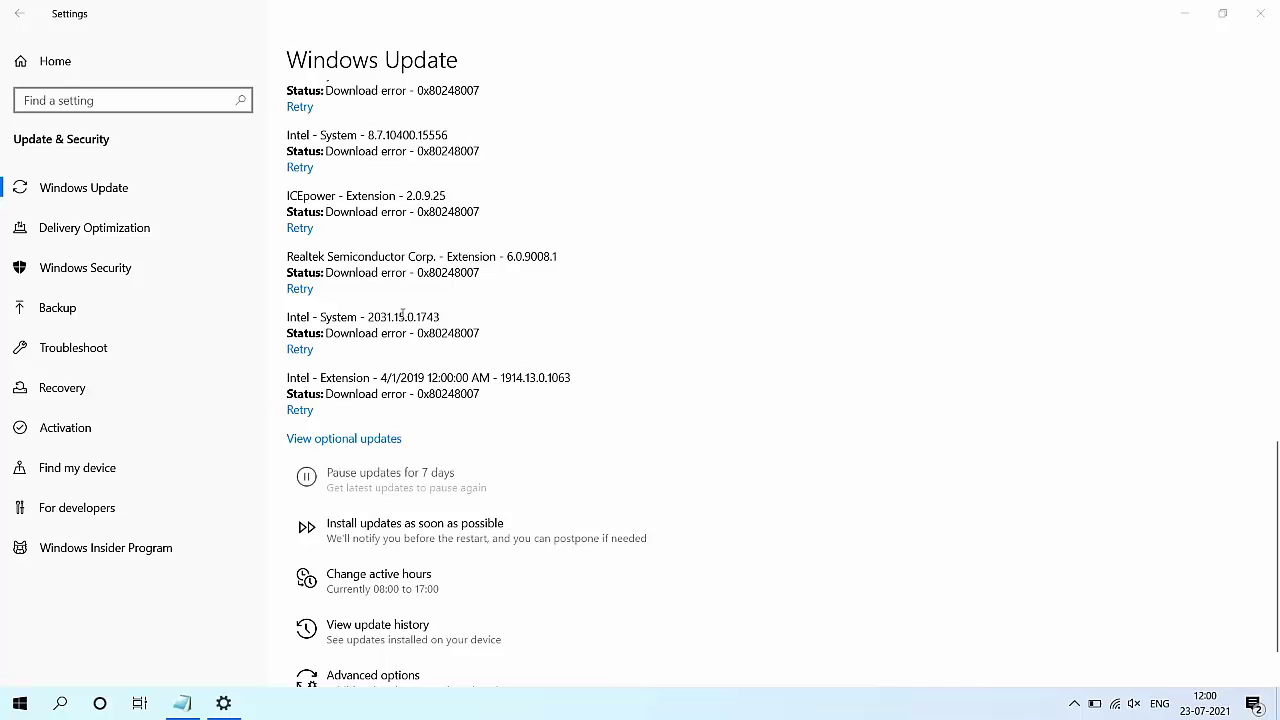
{"action": "scroll", "coordinate": [403, 316], "scroll_direction": "up", "scroll_amount": 10}
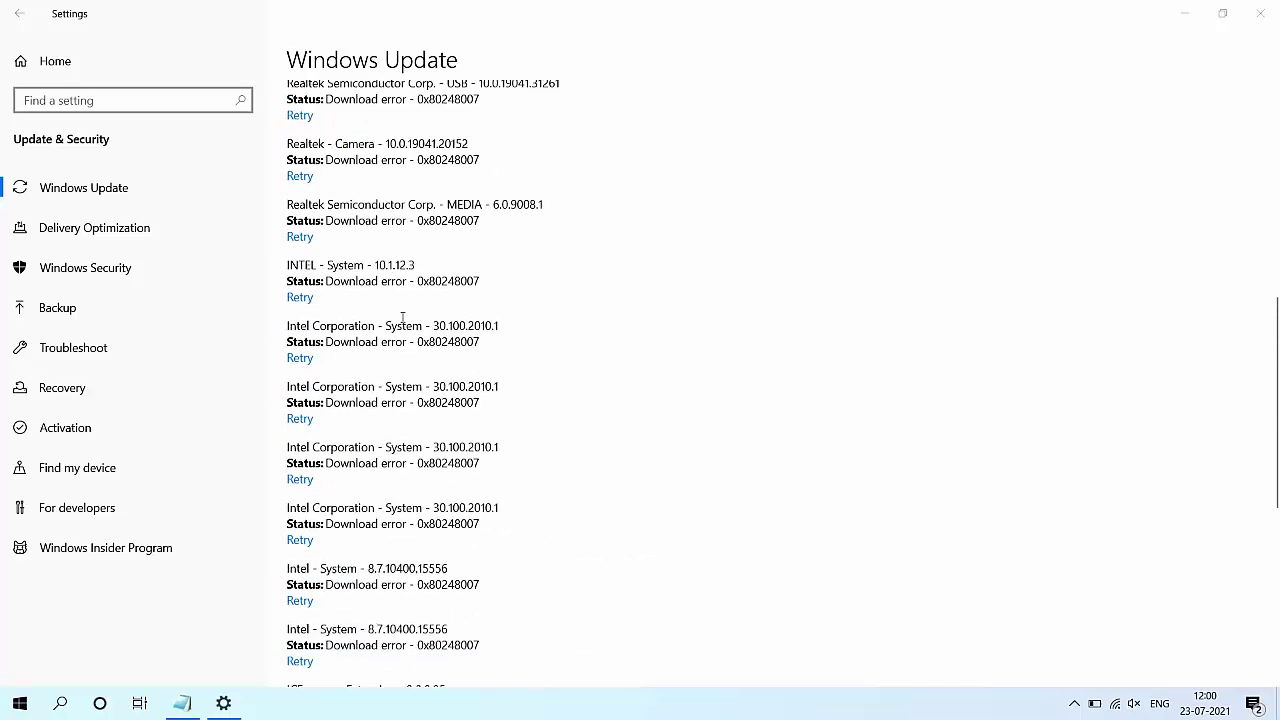
{"action": "scroll", "coordinate": [403, 320], "scroll_direction": "up", "scroll_amount": 2}
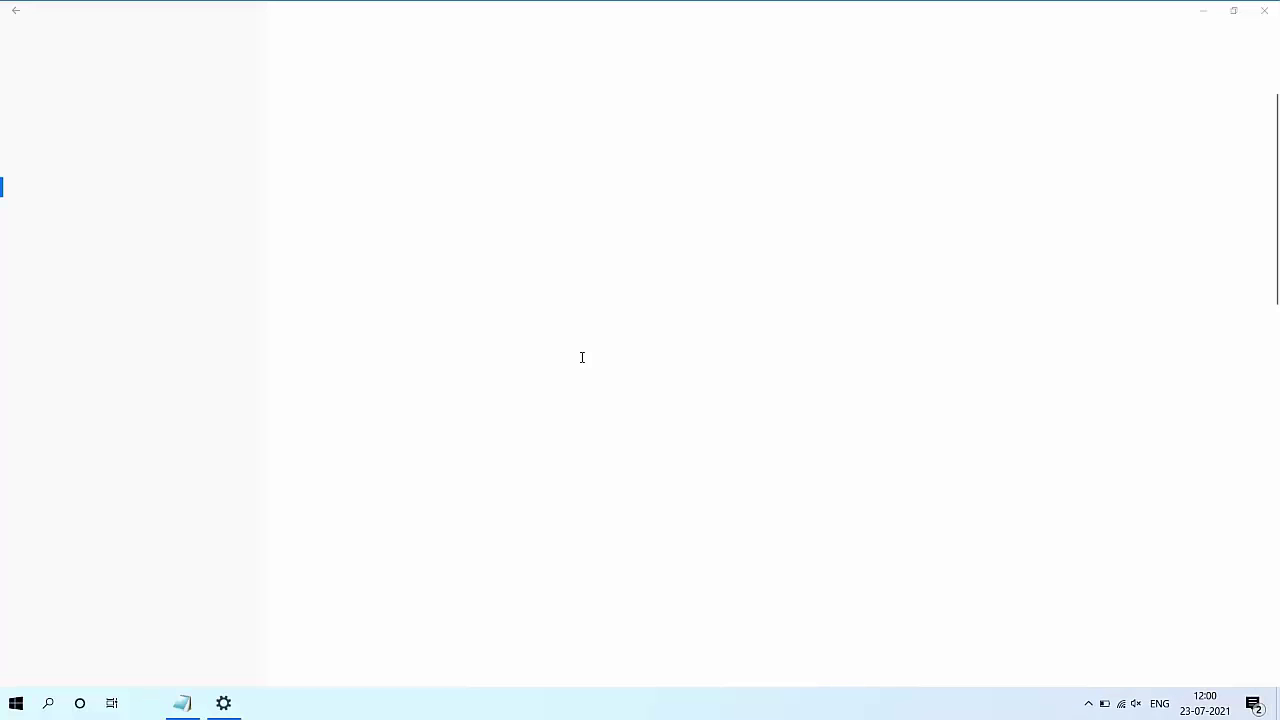
{"action": "scroll", "coordinate": [383, 340], "scroll_direction": "down", "scroll_amount": 1}
{"action": "scroll", "coordinate": [383, 340], "scroll_direction": "down", "scroll_amount": 10}
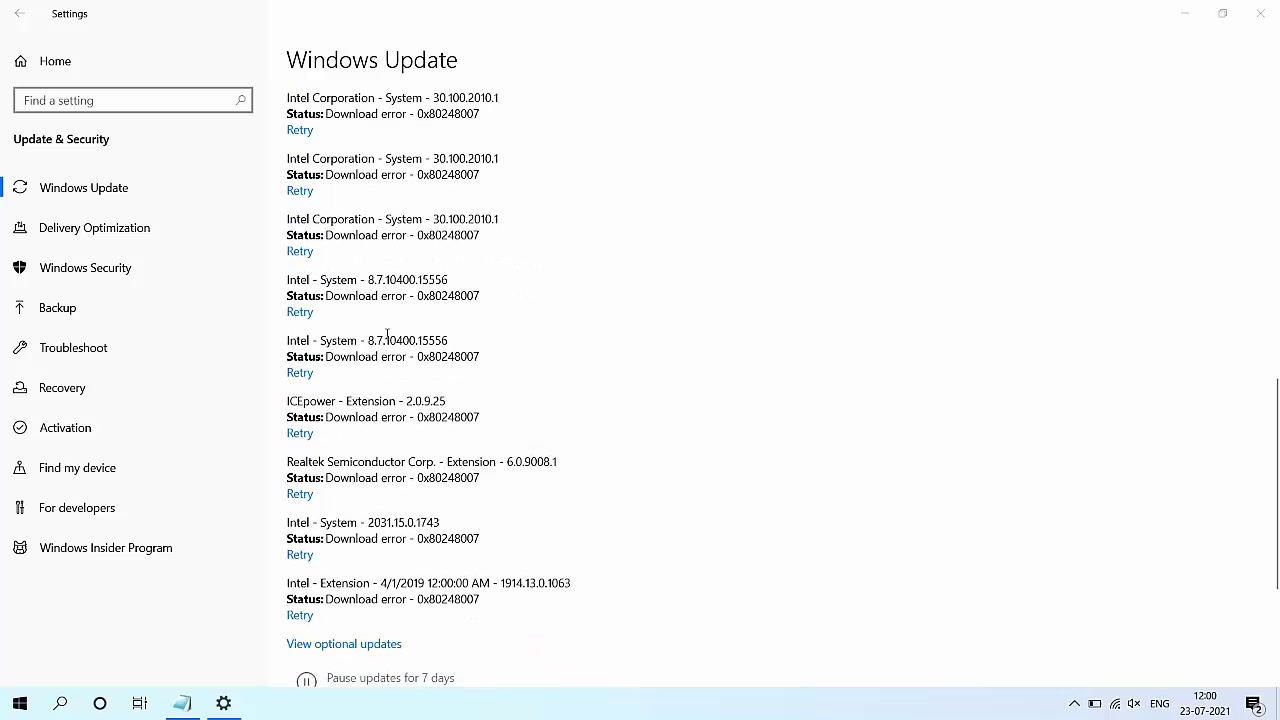
{"action": "scroll", "coordinate": [300, 325], "scroll_direction": "down", "scroll_amount": 2}
Retry the last failed update so Windows Update begins installing the cumulative update
{"action": "left_click", "coordinate": [305, 512]}
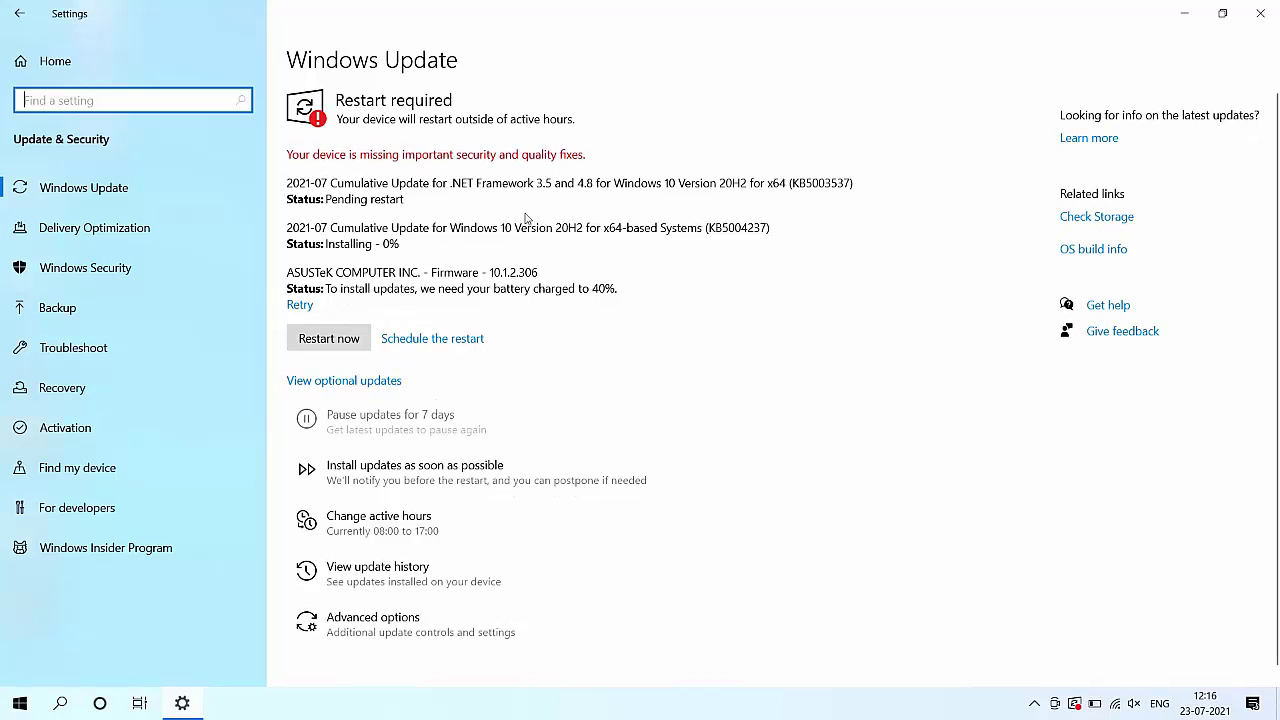
{"action": "left_click", "coordinate": [346, 231]}
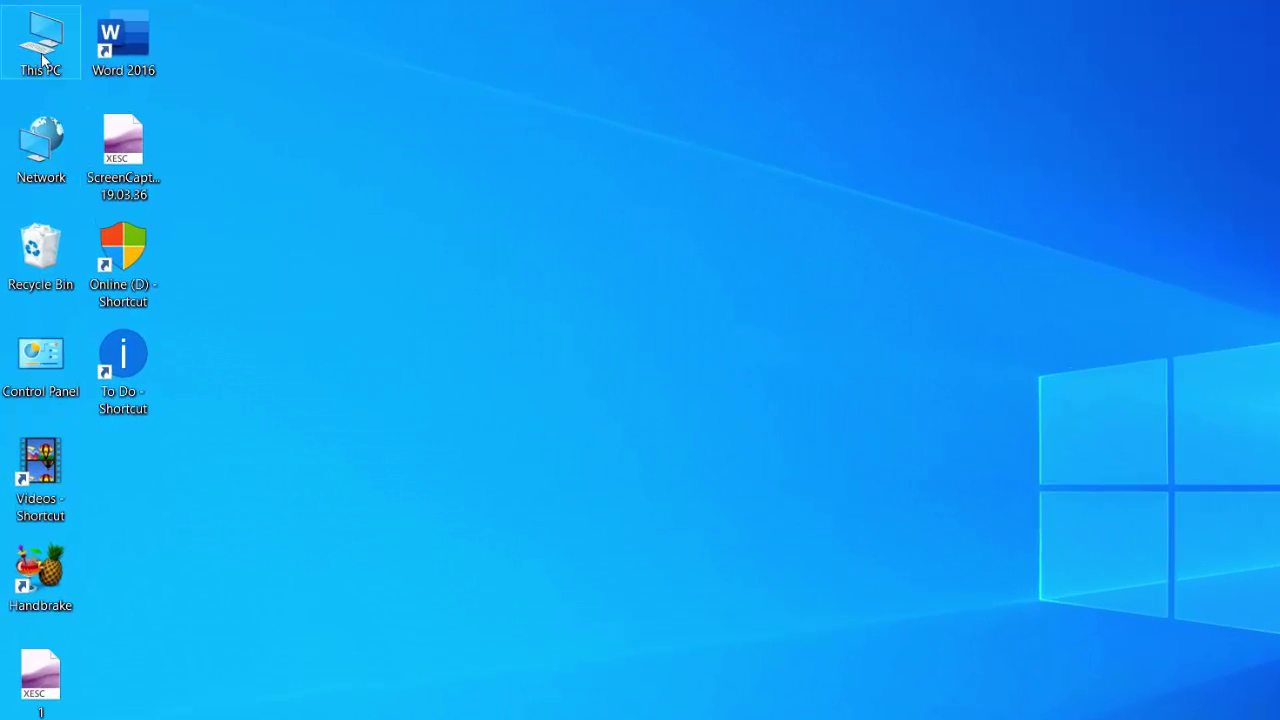
Open Computer Management from the This PC desktop icon's Manage option
{"action": "right_click", "coordinate": [40, 50]}
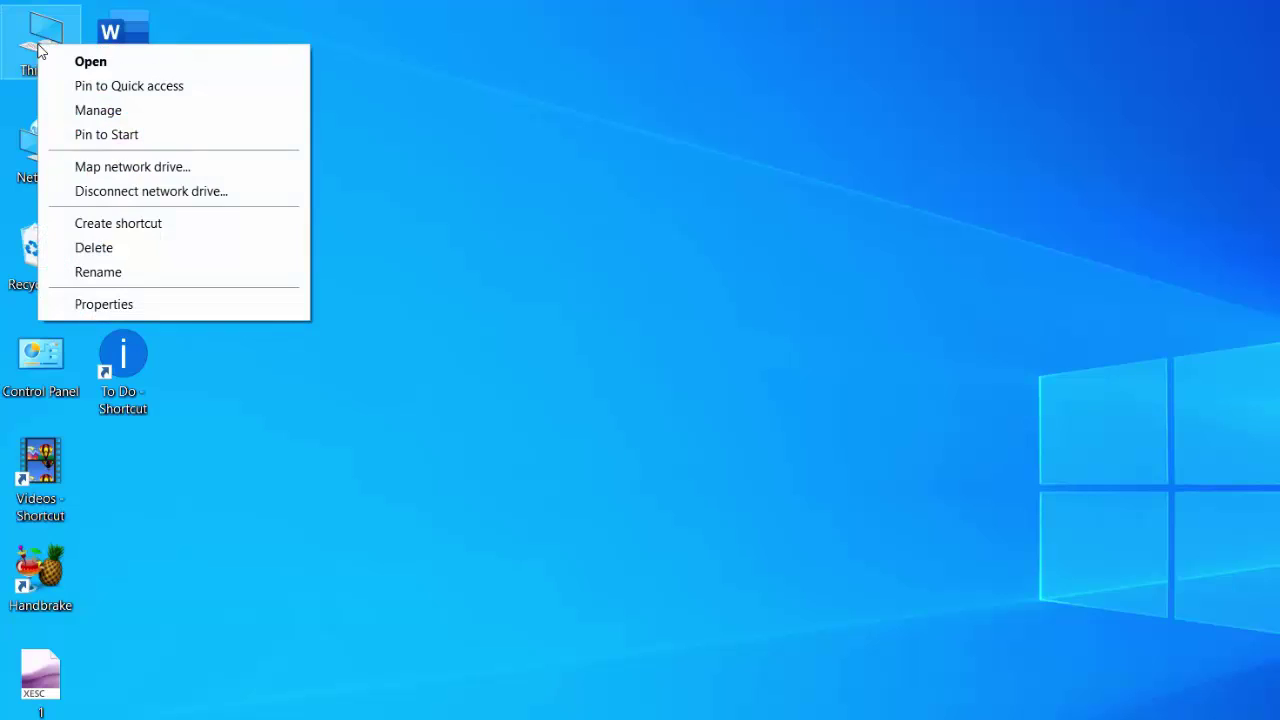
{"action": "left_click", "coordinate": [97, 112]}
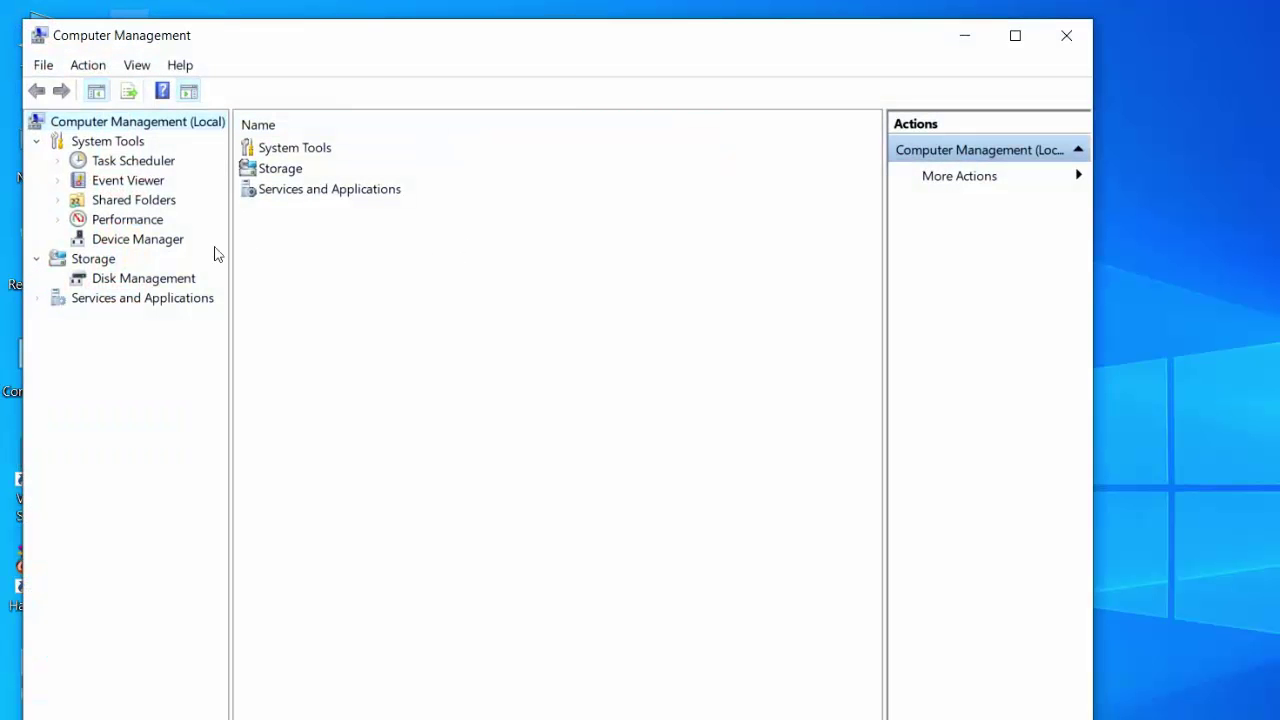
In Device Manager, run an automatic driver search for Intel(R) Wireless Bluetooth(R)
{"action": "left_click", "coordinate": [179, 246]}
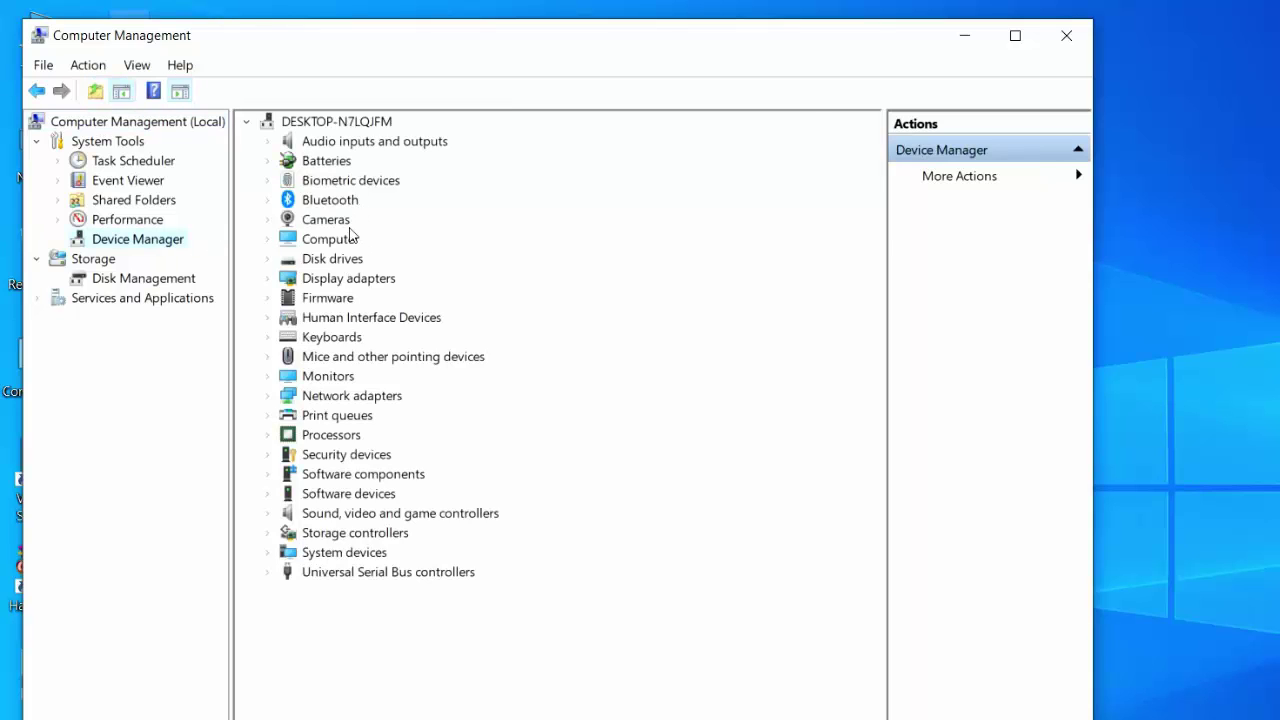
{"action": "left_click", "coordinate": [271, 205]}
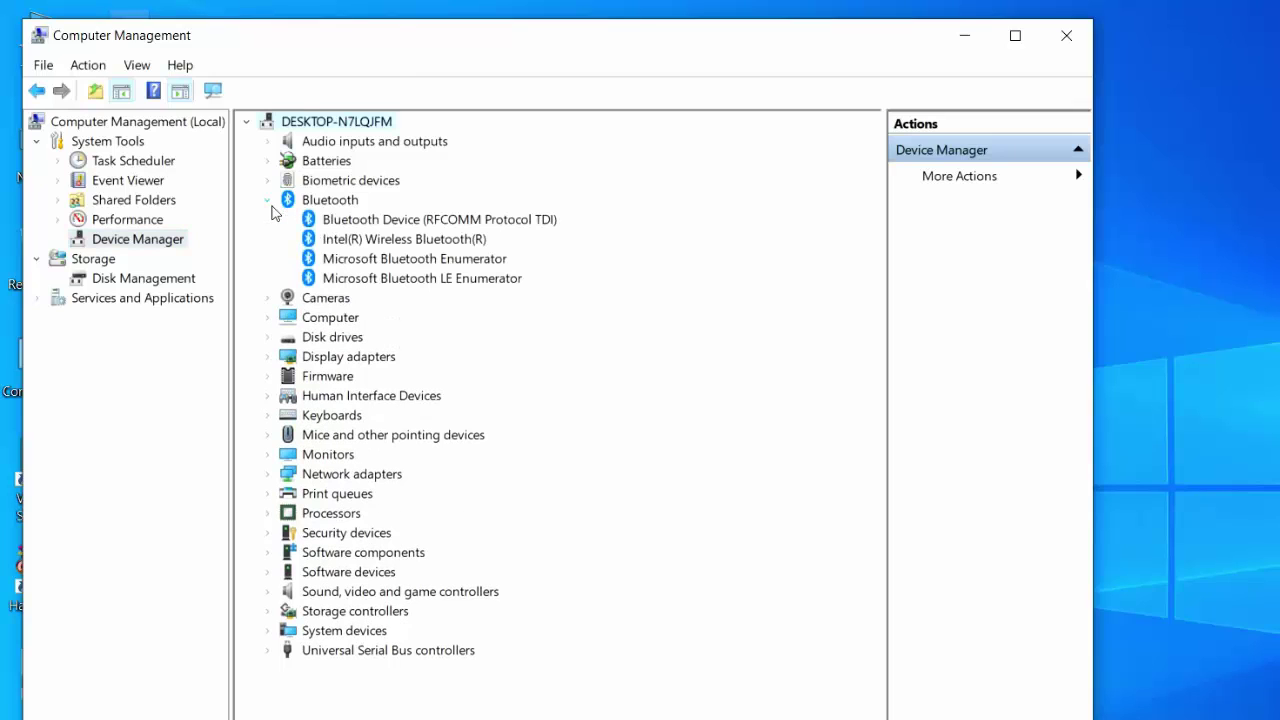
{"action": "left_click", "coordinate": [406, 243]}
{"action": "right_click", "coordinate": [407, 245]}
{"action": "left_click", "coordinate": [443, 259]}
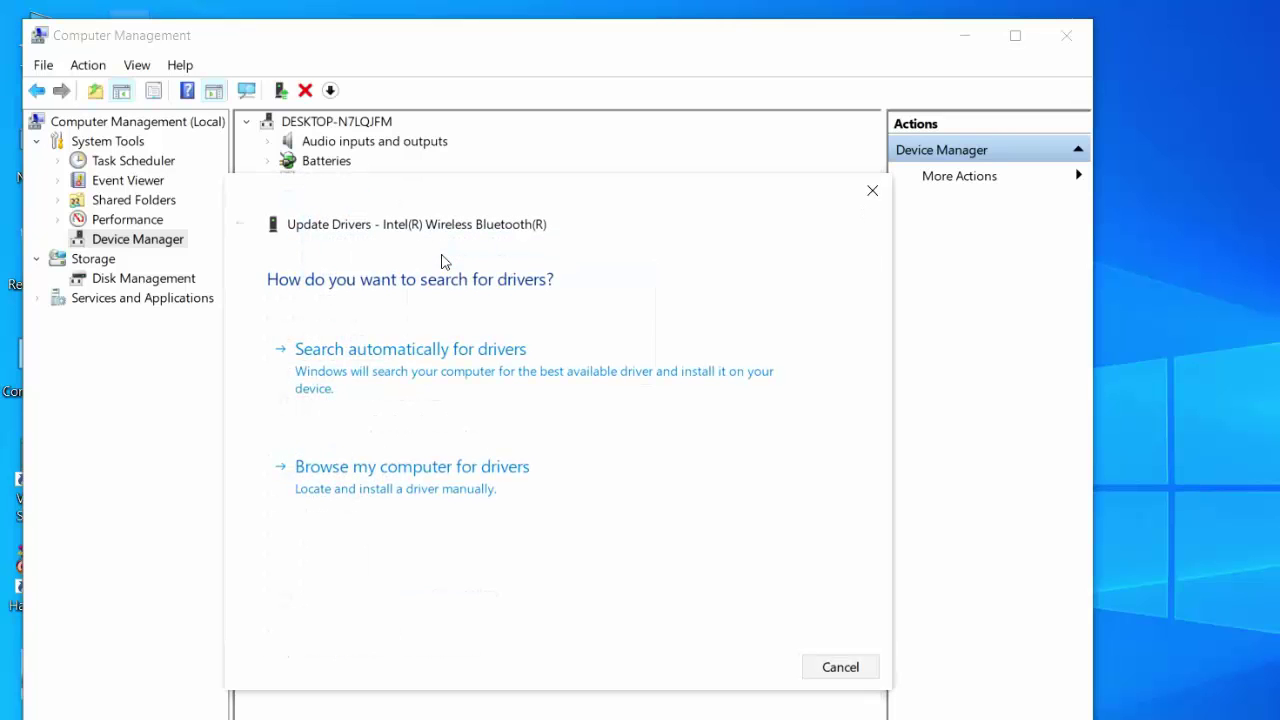
{"action": "left_click", "coordinate": [403, 374]}
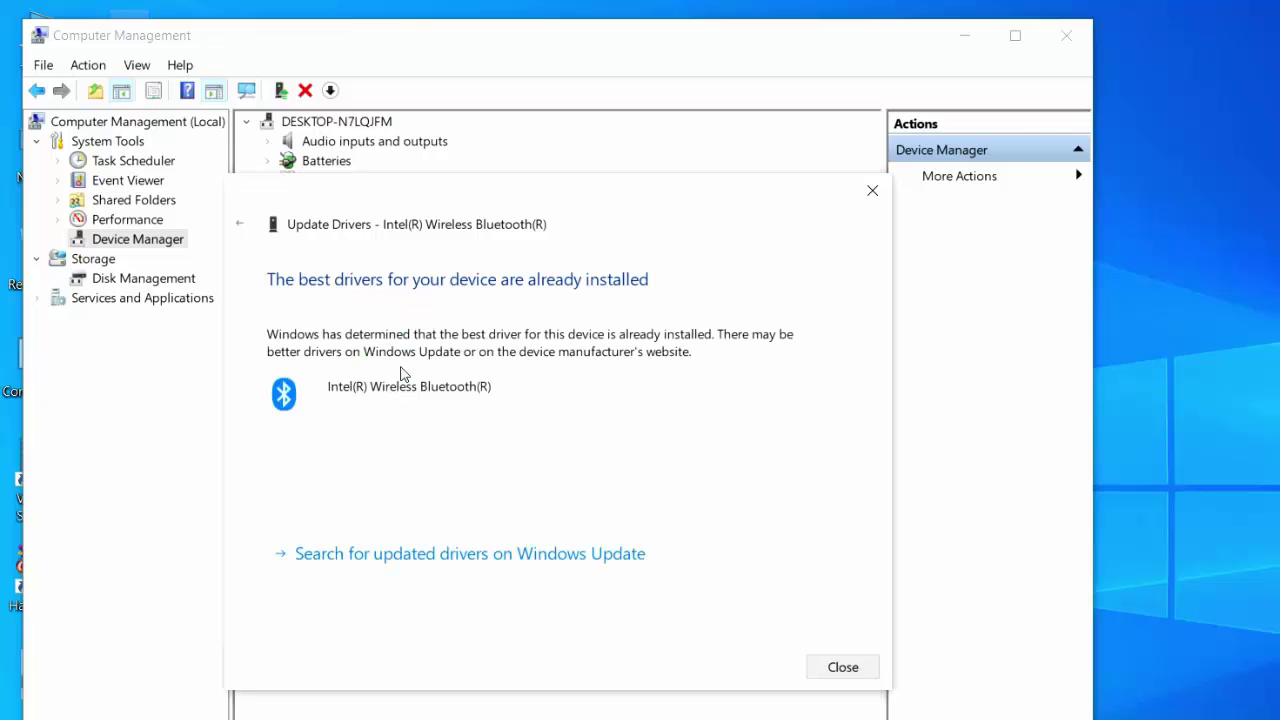
{"action": "left_click", "coordinate": [872, 191]}
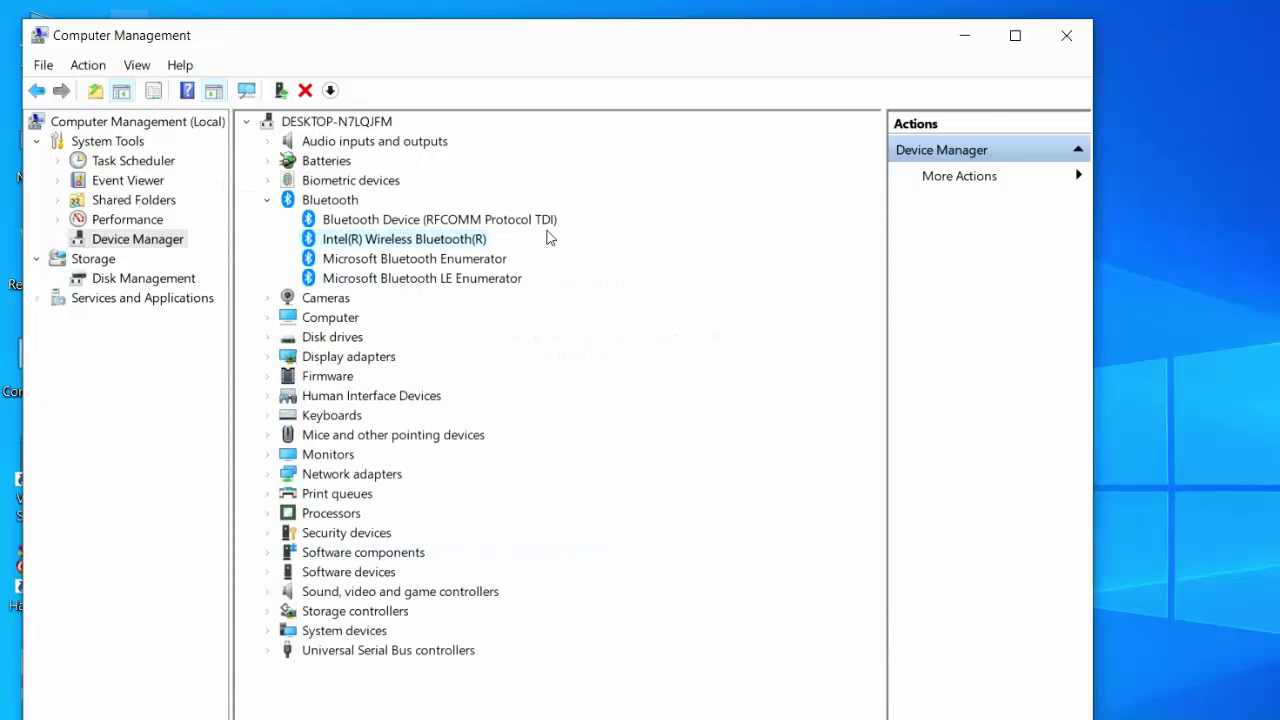
Browse manually, pick the Intel(R) Wireless Bluetooth(R) model from the list, then cancel
{"action": "right_click", "coordinate": [447, 248]}
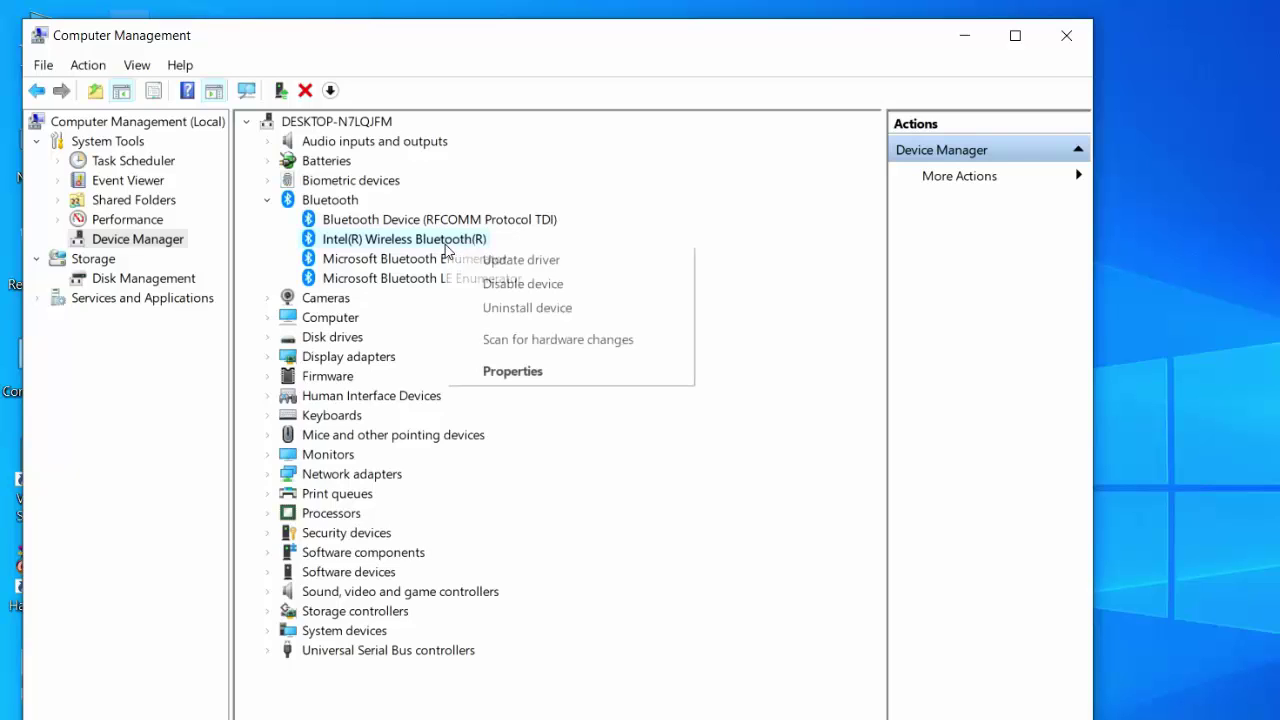
{"action": "left_click", "coordinate": [549, 267]}
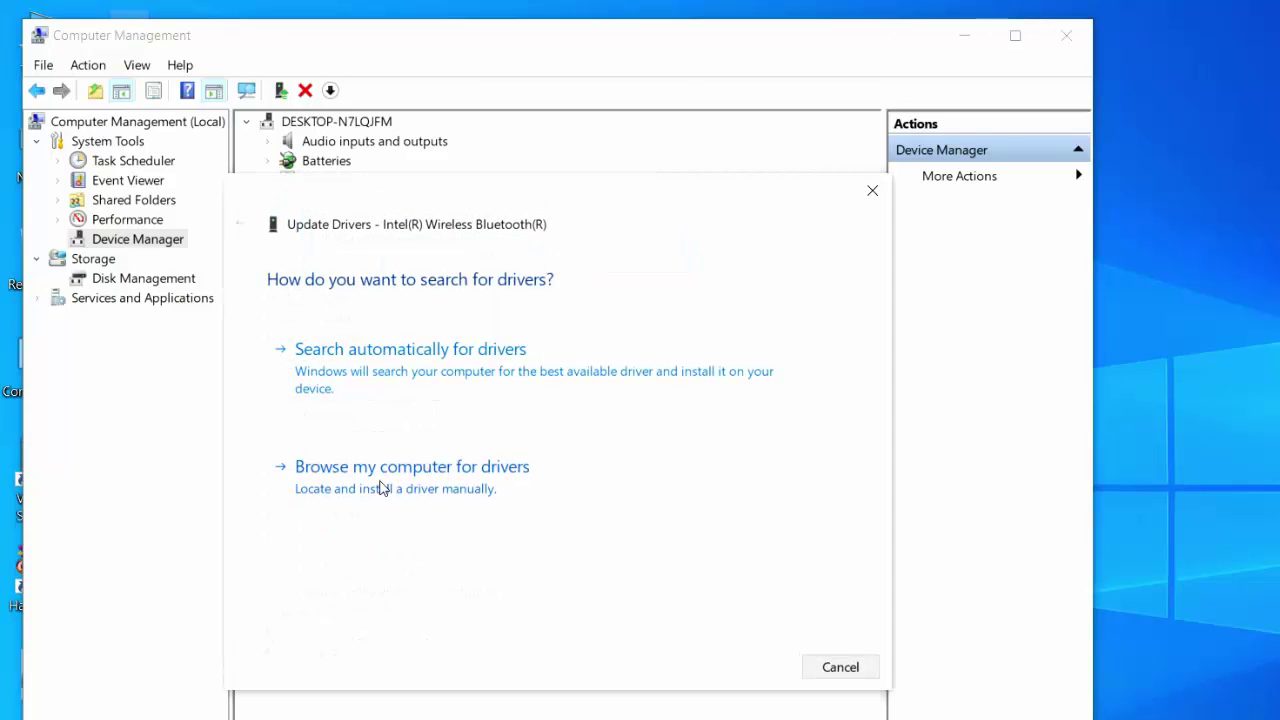
{"action": "left_click", "coordinate": [381, 488]}
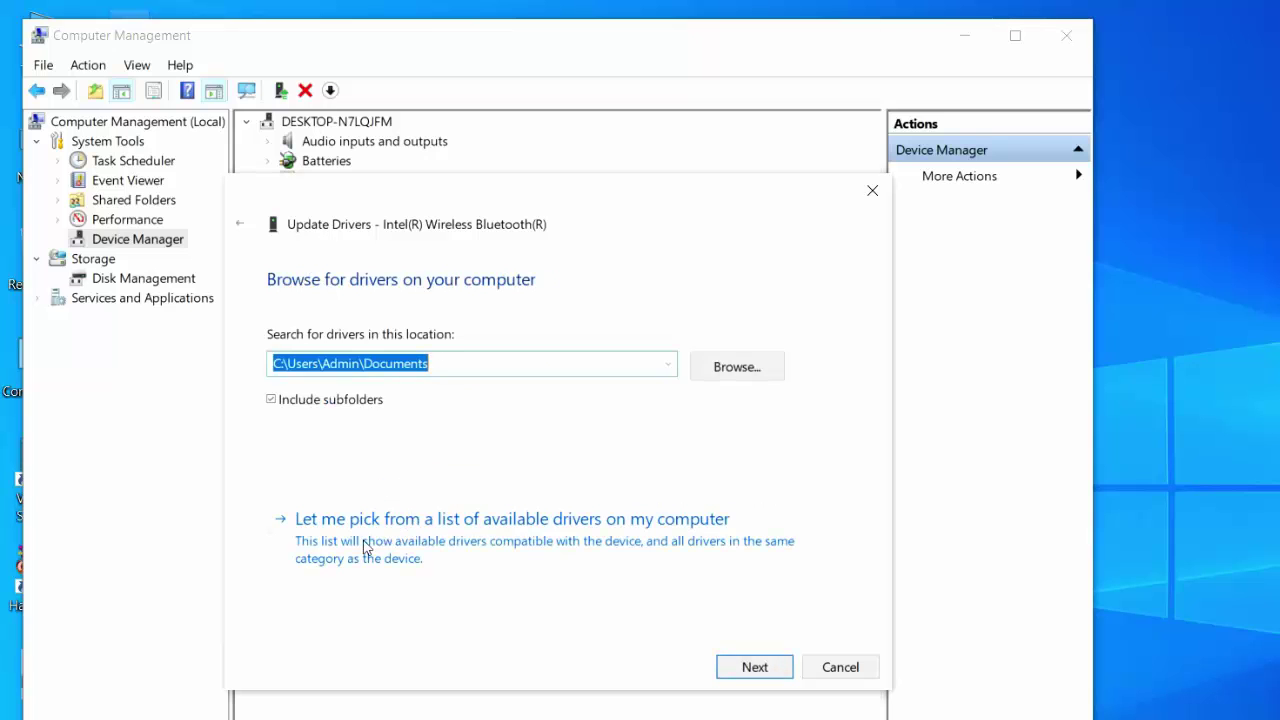
{"action": "left_click", "coordinate": [428, 550]}
{"action": "left_click", "coordinate": [395, 477]}
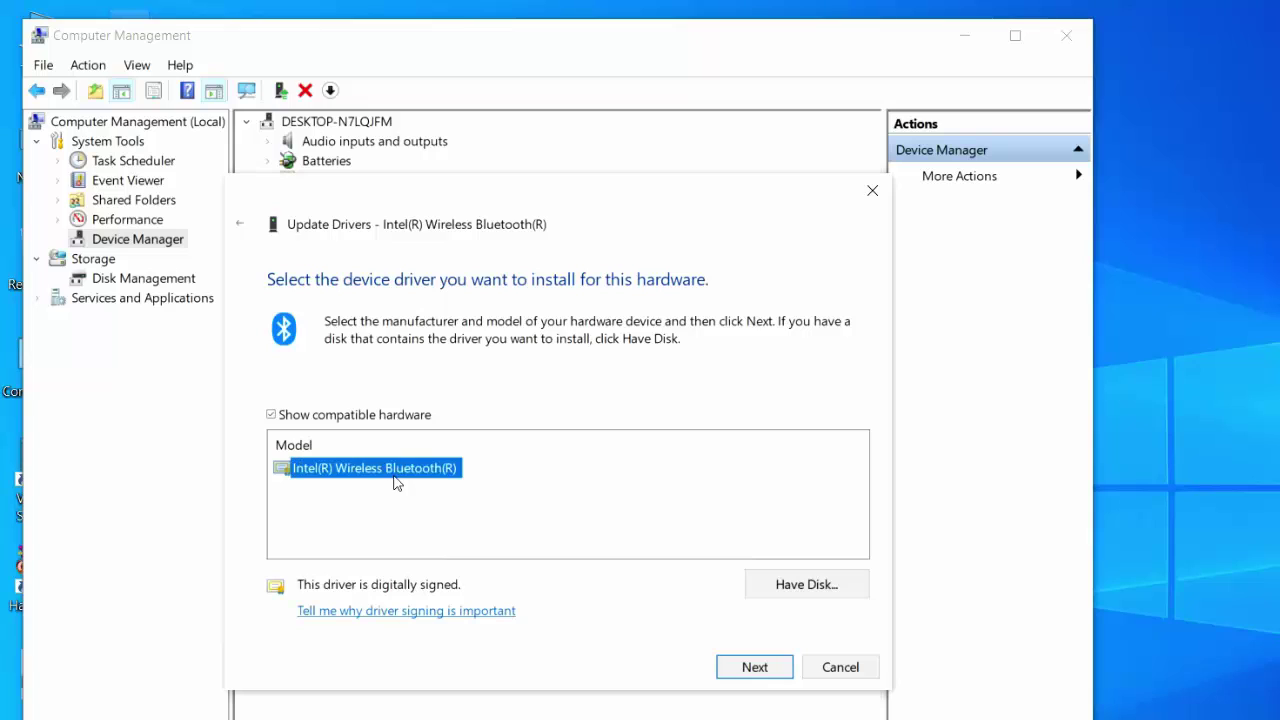
{"action": "left_click", "coordinate": [816, 678]}
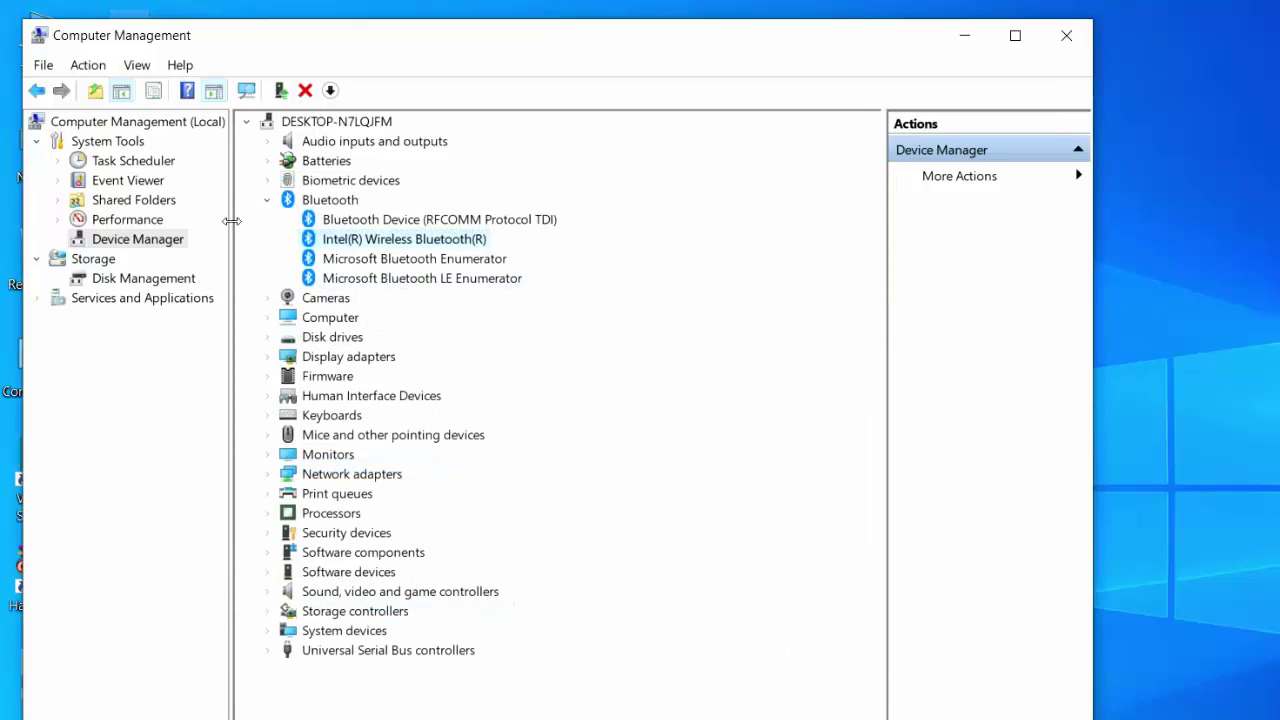
Collapse Bluetooth, close Computer Management, refresh the desktop and return to Chrome's results
{"action": "left_click", "coordinate": [266, 202]}
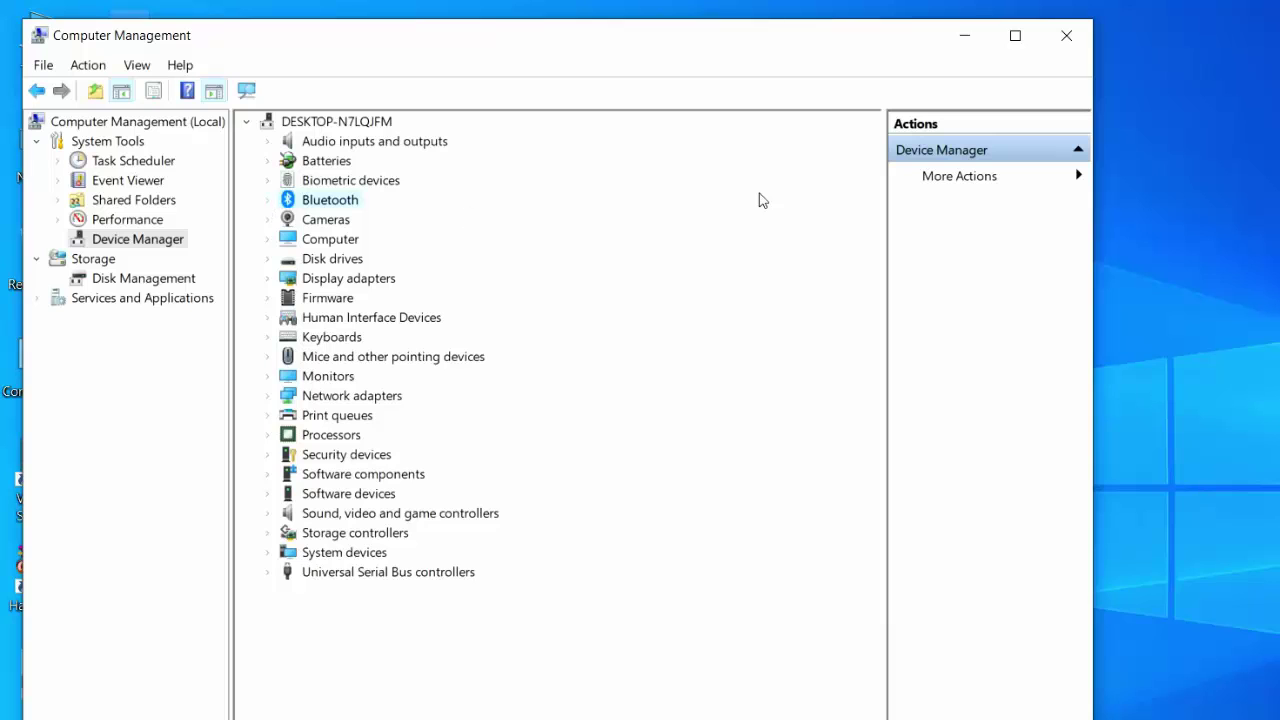
{"action": "left_click", "coordinate": [1066, 35]}
{"action": "right_click", "coordinate": [614, 182]}
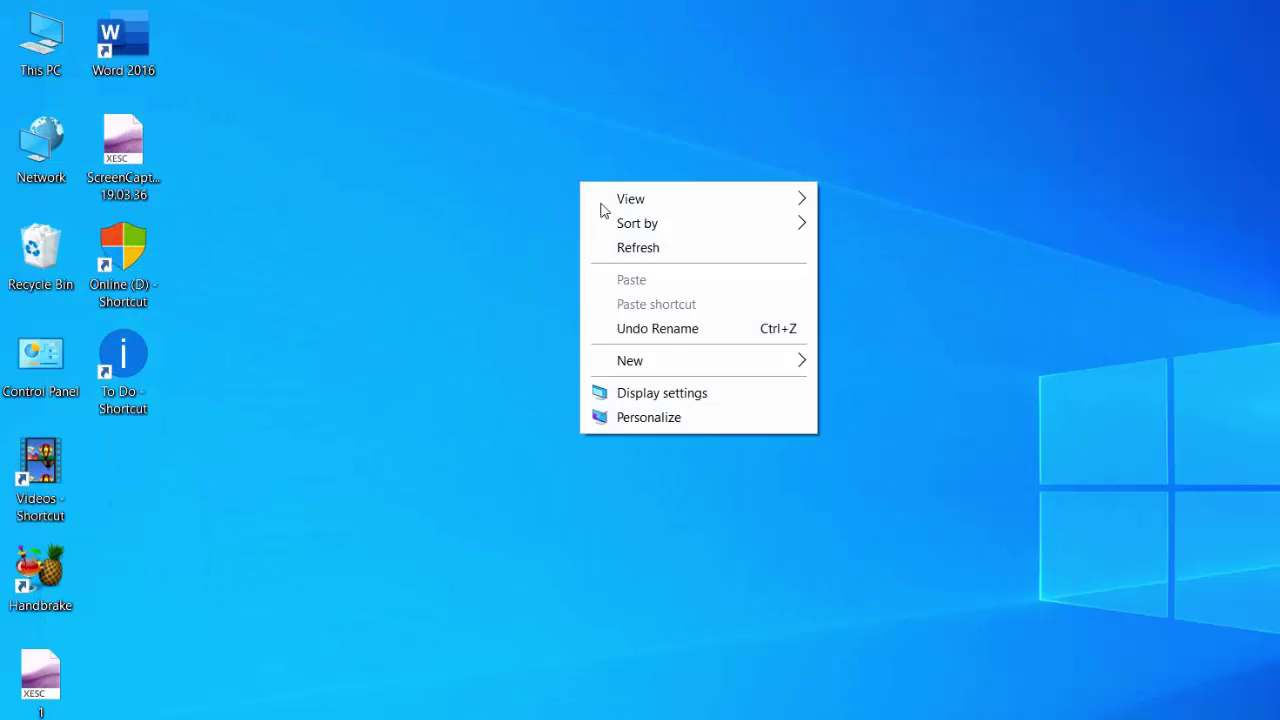
{"action": "left_click", "coordinate": [621, 249]}
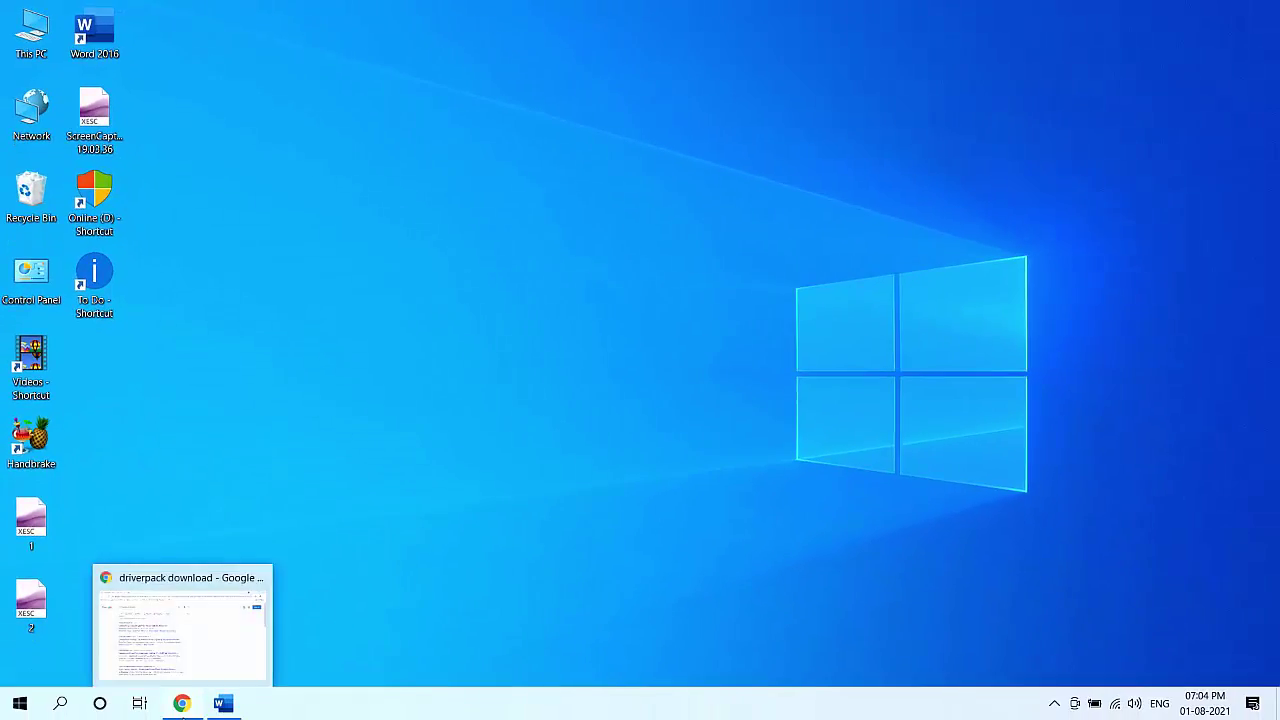
{"action": "left_click", "coordinate": [183, 708]}
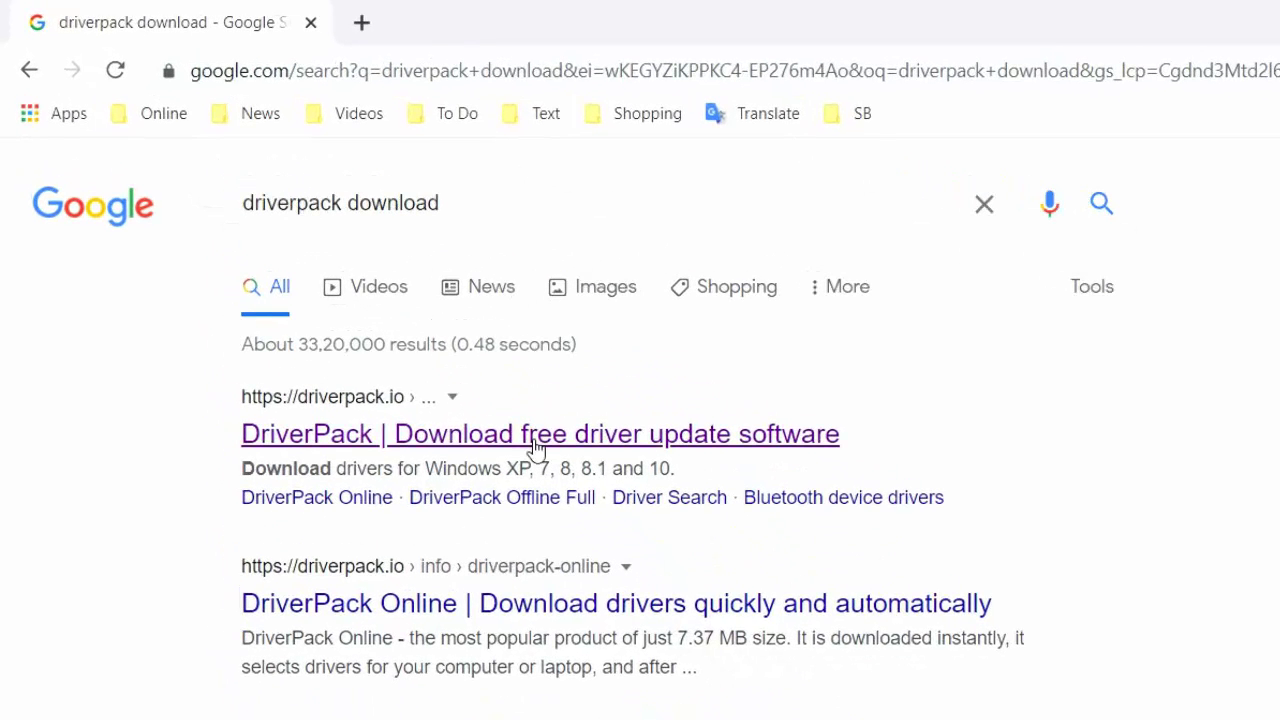
Open the first DriverPack result in a new tab and start the installer download
{"action": "right_click", "coordinate": [462, 438]}
{"action": "left_click", "coordinate": [565, 451]}
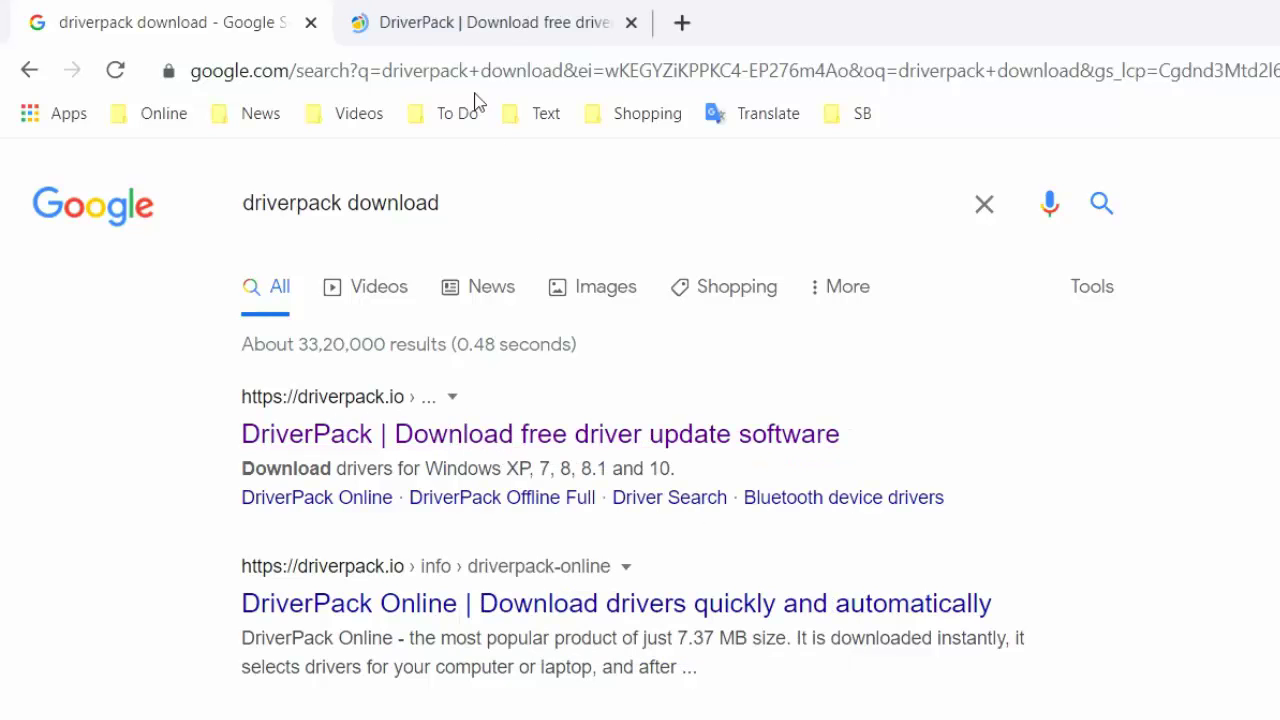
{"action": "left_click", "coordinate": [463, 38]}
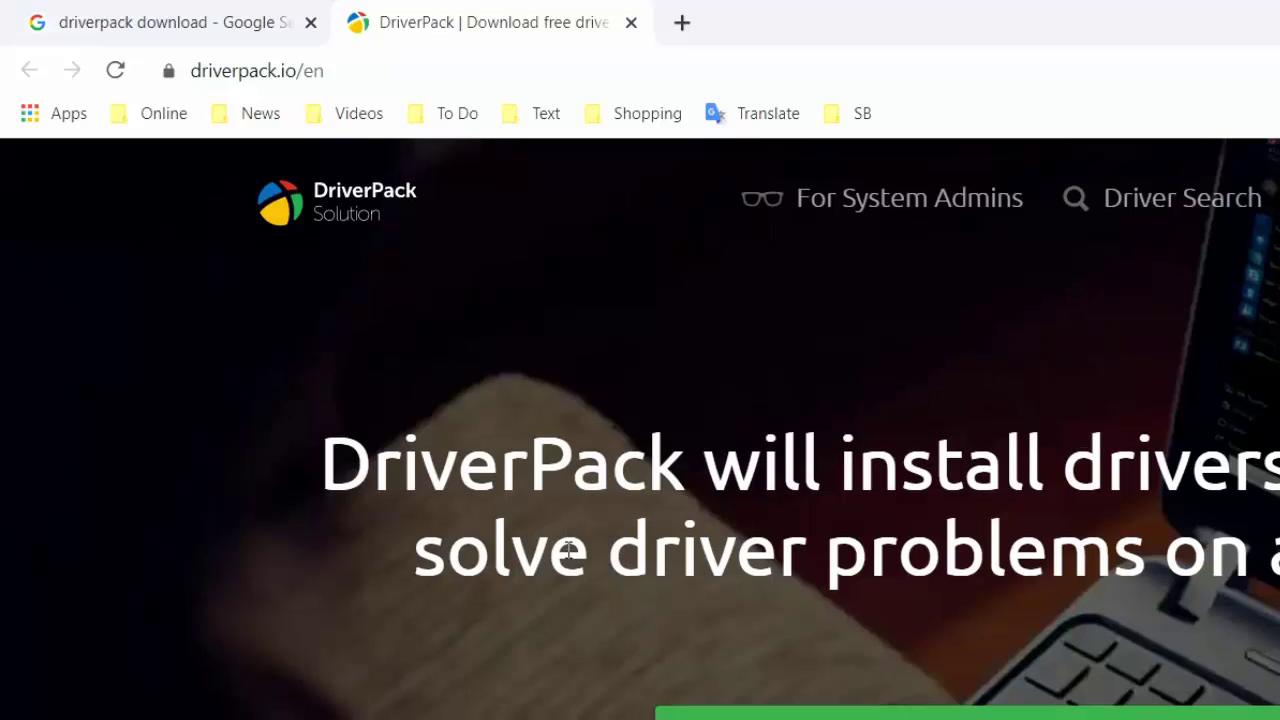
{"action": "scroll", "coordinate": [880, 520], "scroll_direction": "down", "scroll_amount": 3}
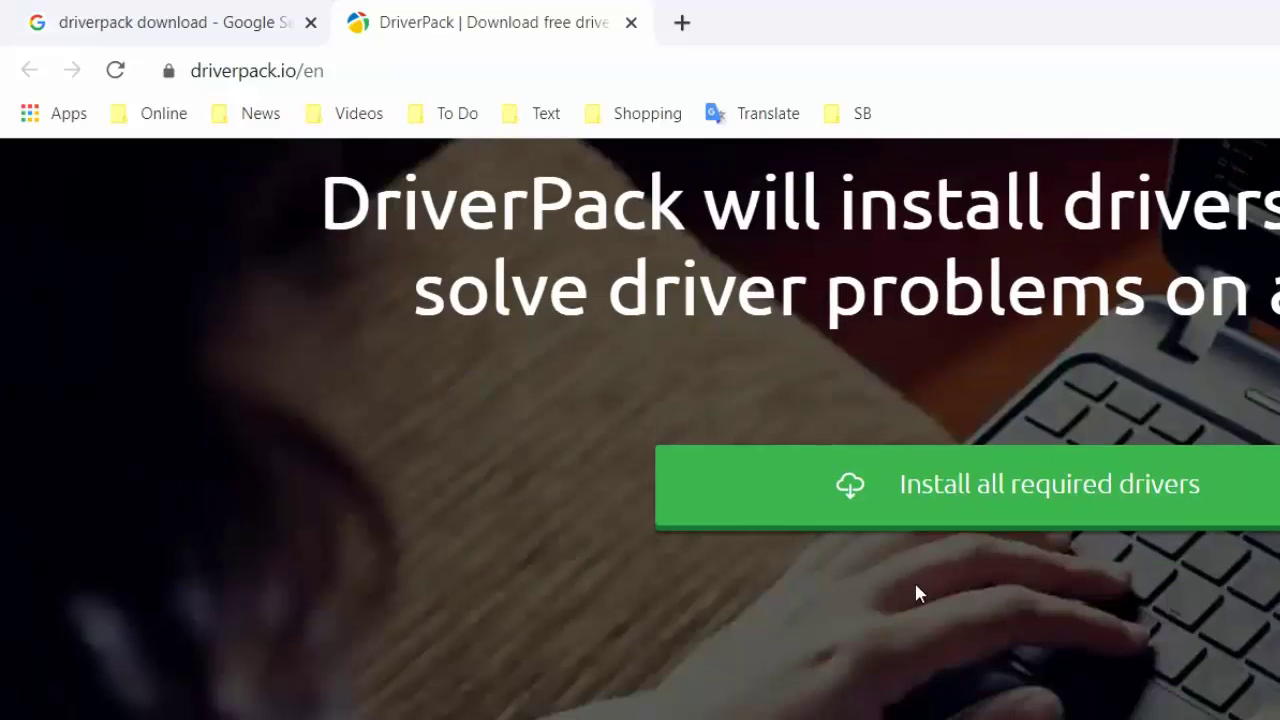
{"action": "left_click", "coordinate": [986, 506]}
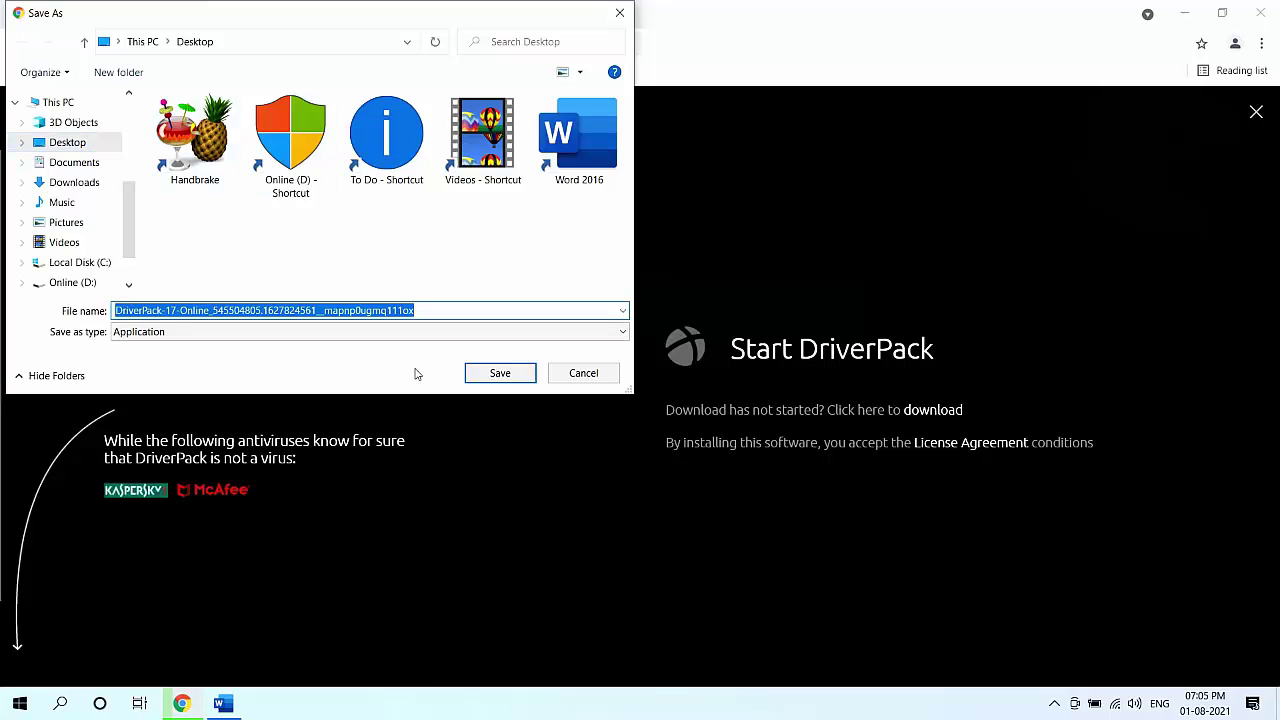
Save the DriverPack-17-Online installer to the Desktop, minimize Chrome and refresh the desktop
{"action": "left_click", "coordinate": [491, 373]}
{"action": "left_click", "coordinate": [1184, 12]}
{"action": "right_click", "coordinate": [264, 263]}
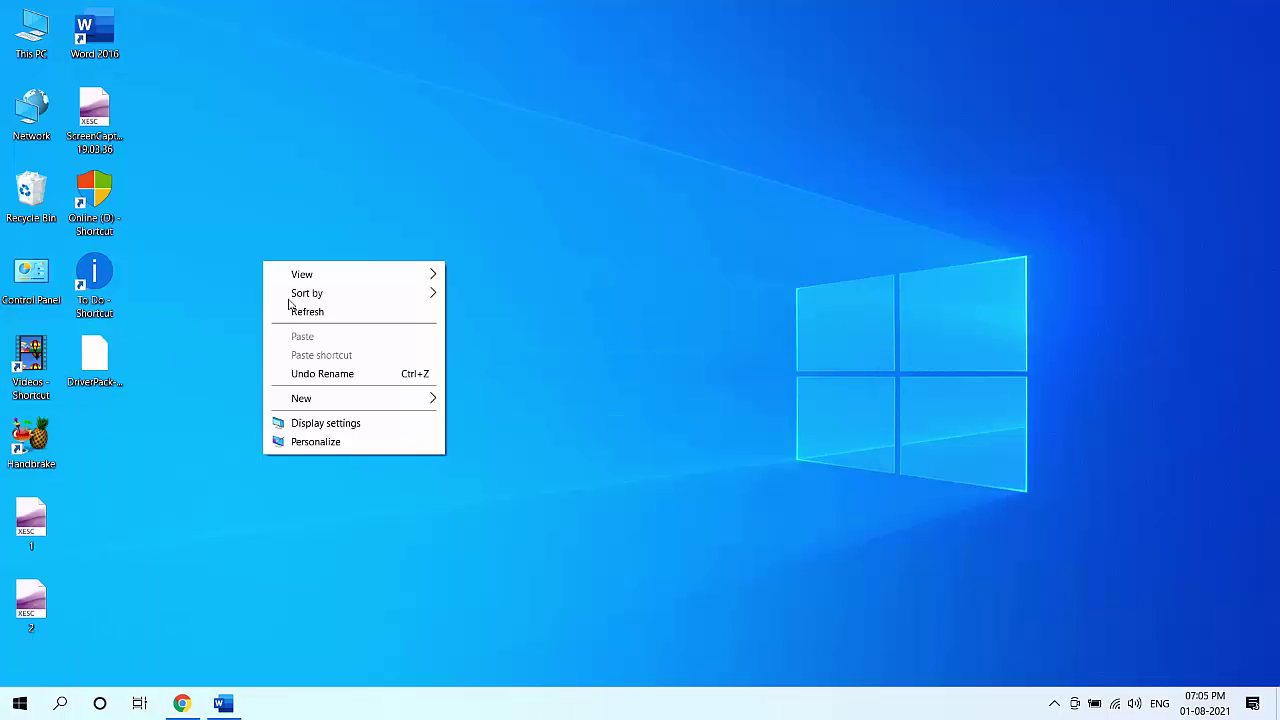
{"action": "left_click", "coordinate": [291, 310]}
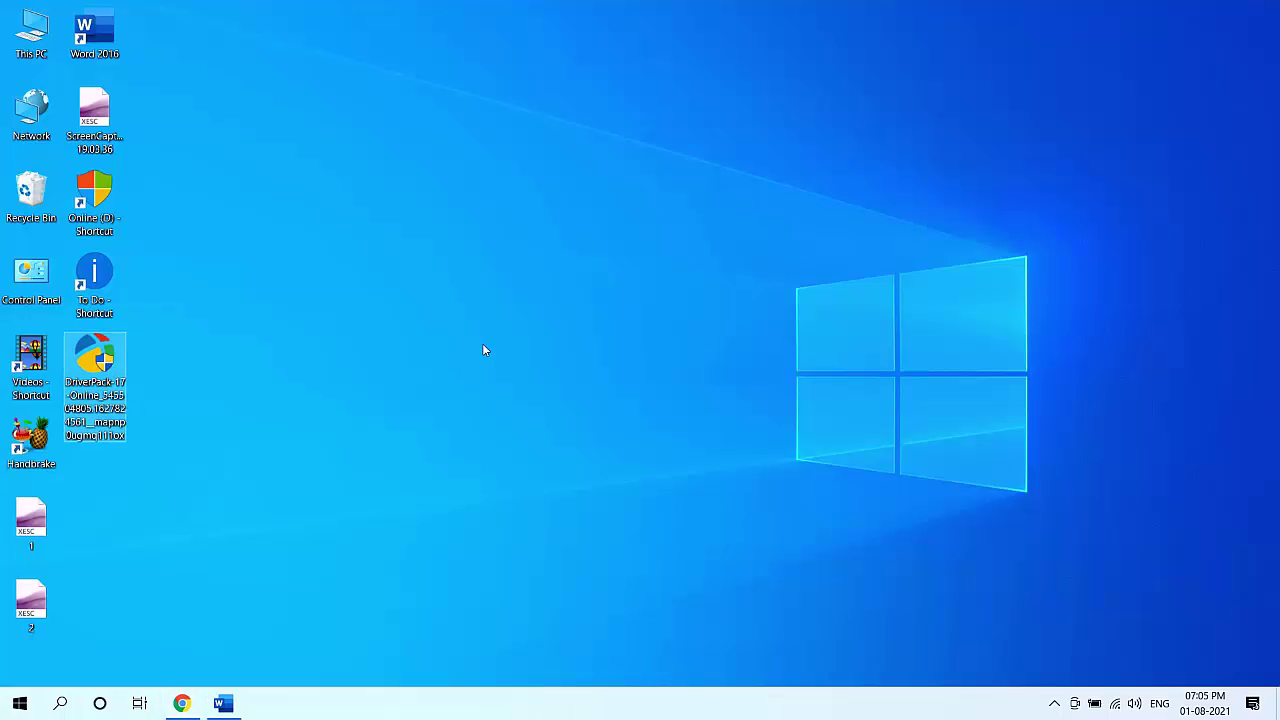
{"action": "left_click", "coordinate": [483, 349]}
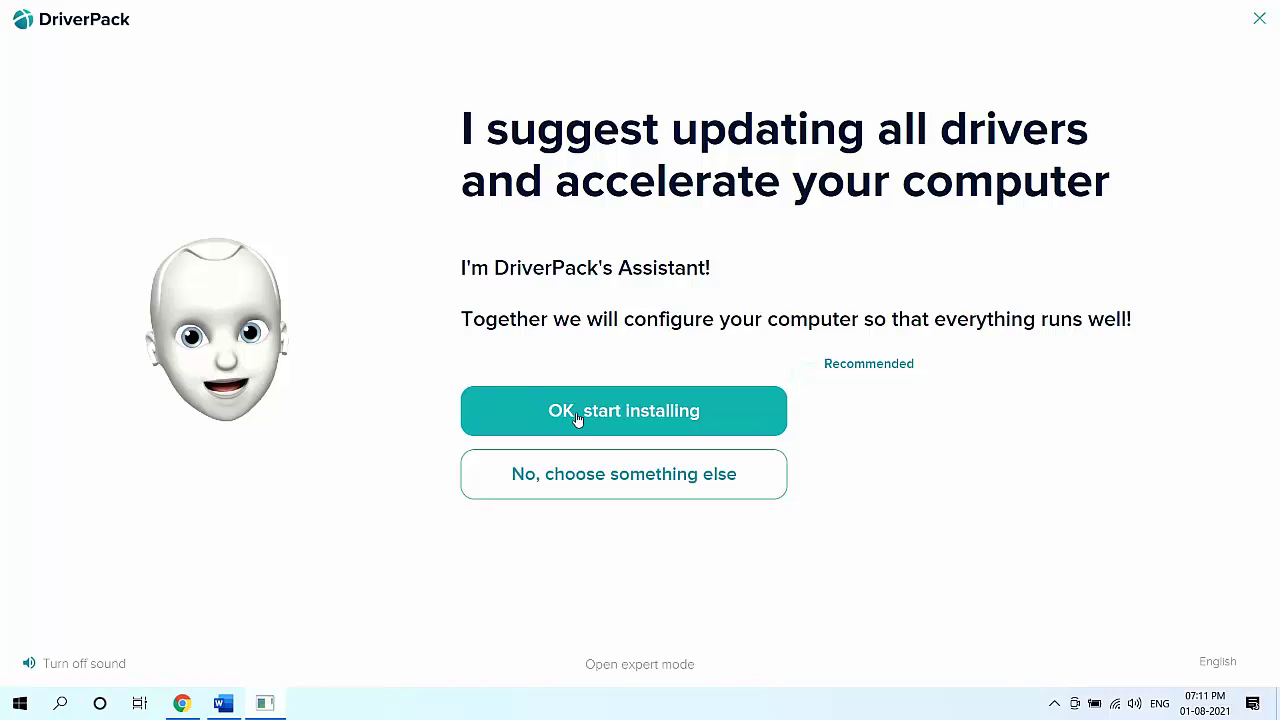
Accept the assistant's install suggestion and switch DriverPack to Expert Mode
{"action": "left_click", "coordinate": [672, 418]}
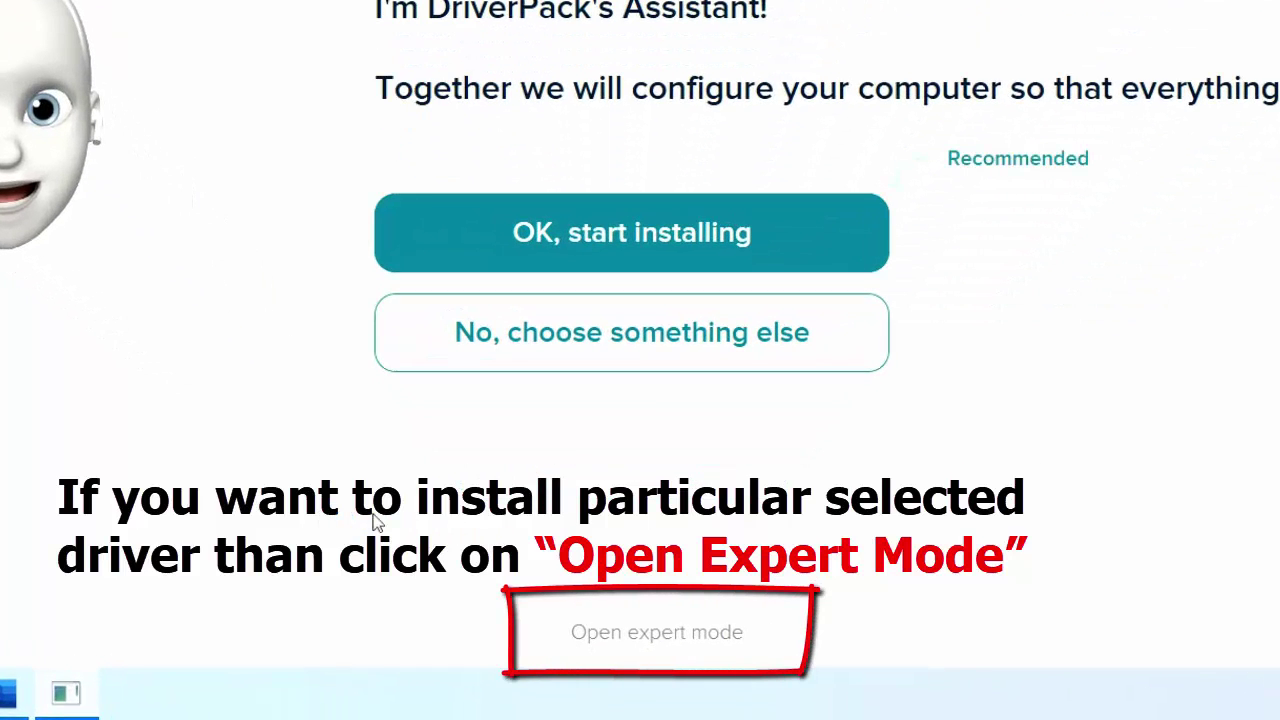
{"action": "left_click", "coordinate": [622, 648]}
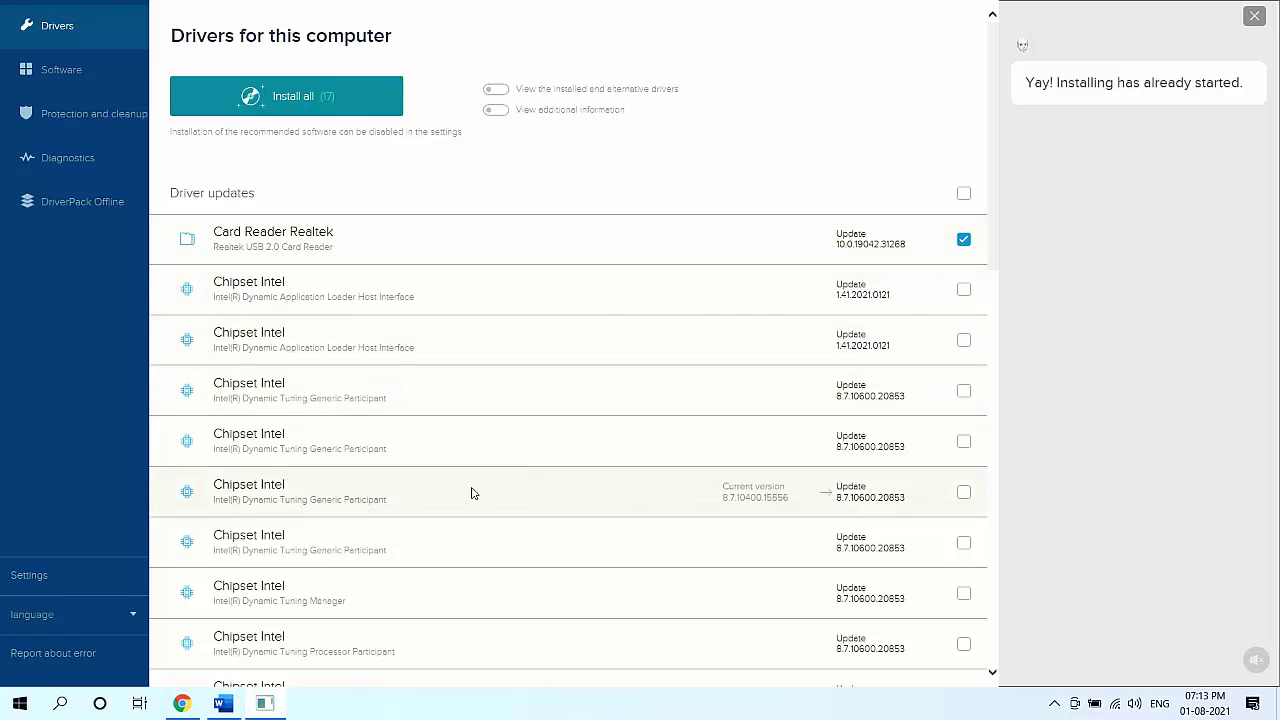
Scroll the Drivers list, toggling Controller Intel and Monitor Generic Driver off and back on
{"action": "scroll", "coordinate": [472, 492], "scroll_direction": "down", "scroll_amount": 3}
{"action": "scroll", "coordinate": [473, 493], "scroll_direction": "down", "scroll_amount": 3}
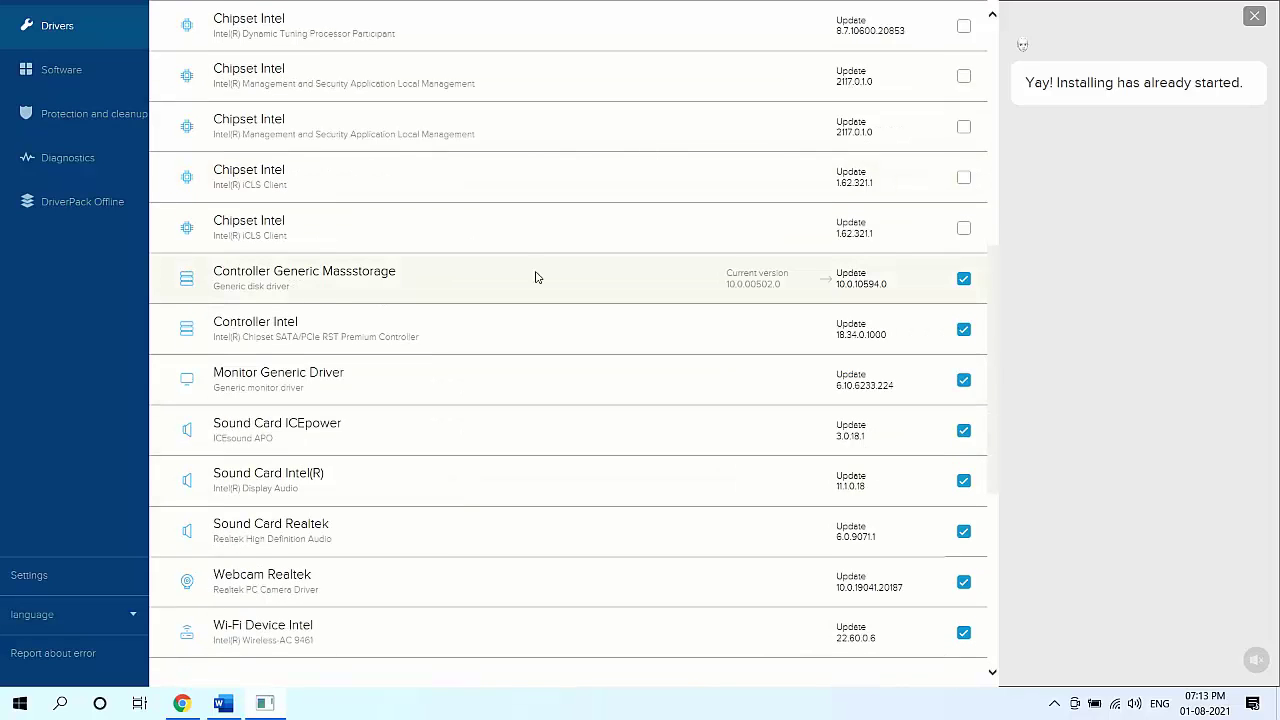
{"action": "left_click", "coordinate": [963, 331]}
{"action": "left_click", "coordinate": [963, 331]}
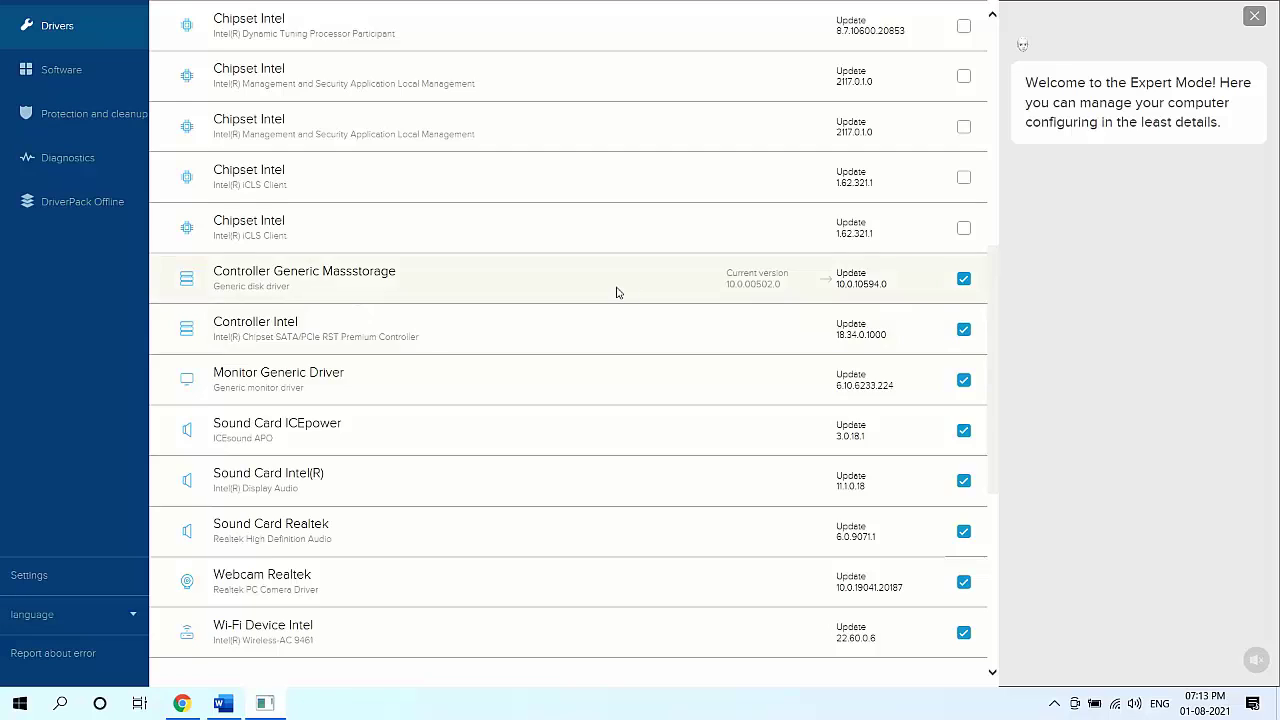
{"action": "scroll", "coordinate": [616, 292], "scroll_direction": "up", "scroll_amount": 1}
{"action": "scroll", "coordinate": [616, 292], "scroll_direction": "down", "scroll_amount": 3}
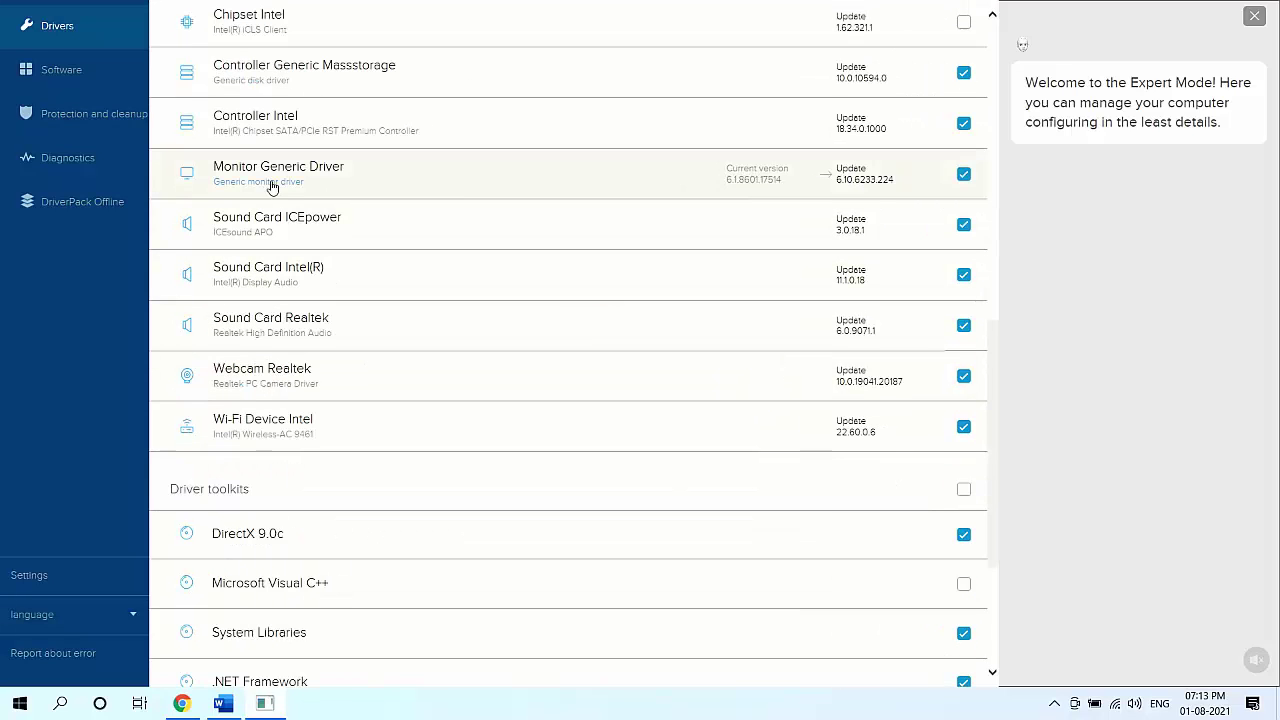
{"action": "left_click", "coordinate": [963, 175]}
{"action": "left_click", "coordinate": [963, 175]}
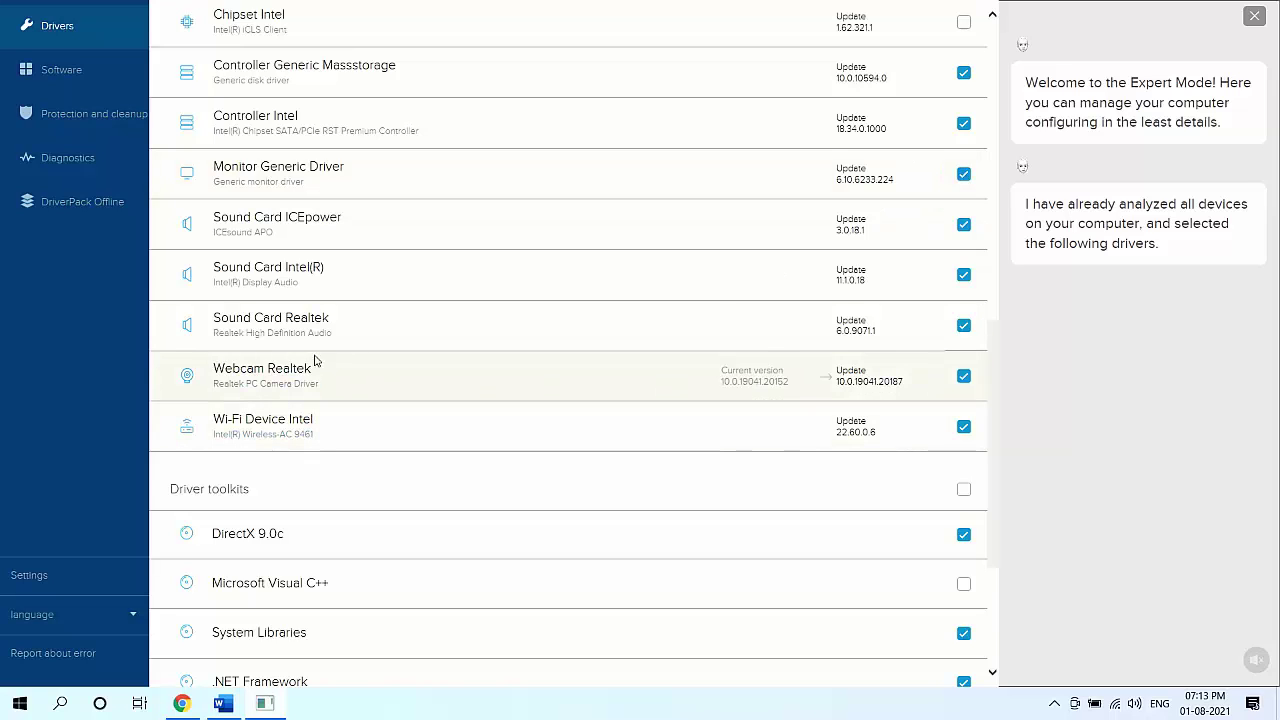
Toggle Microsoft Visual C++, then uncheck .NET Framework so 16 items remain queued
{"action": "scroll", "coordinate": [320, 365], "scroll_direction": "down", "scroll_amount": 3}
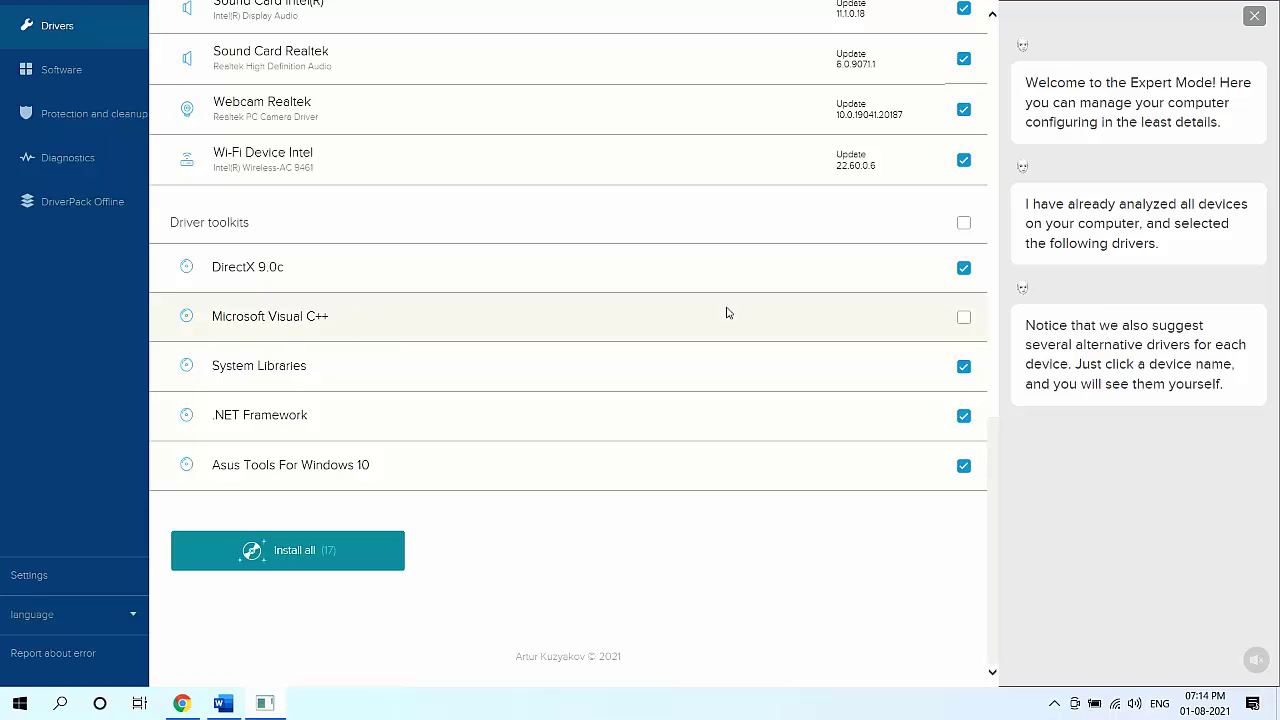
{"action": "left_click", "coordinate": [961, 322]}
{"action": "left_click", "coordinate": [962, 320]}
{"action": "left_click", "coordinate": [965, 418]}
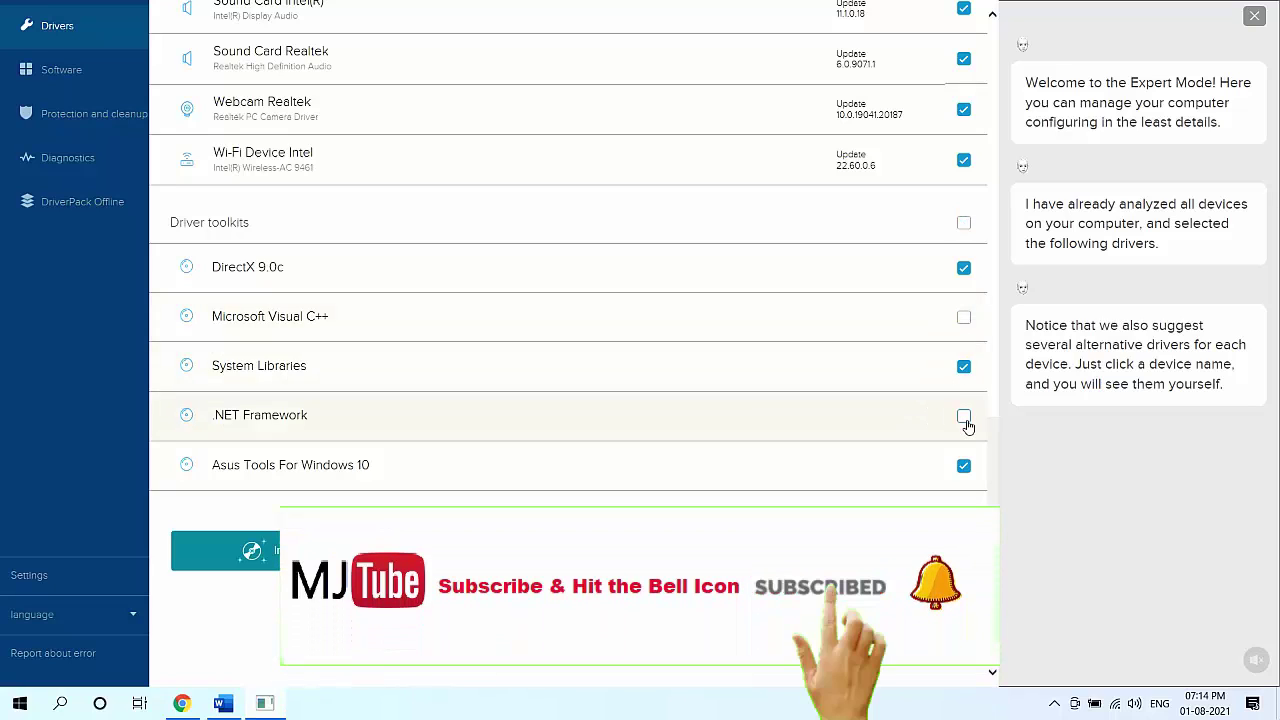
{"action": "left_click", "coordinate": [966, 423]}
{"action": "left_click", "coordinate": [966, 423]}
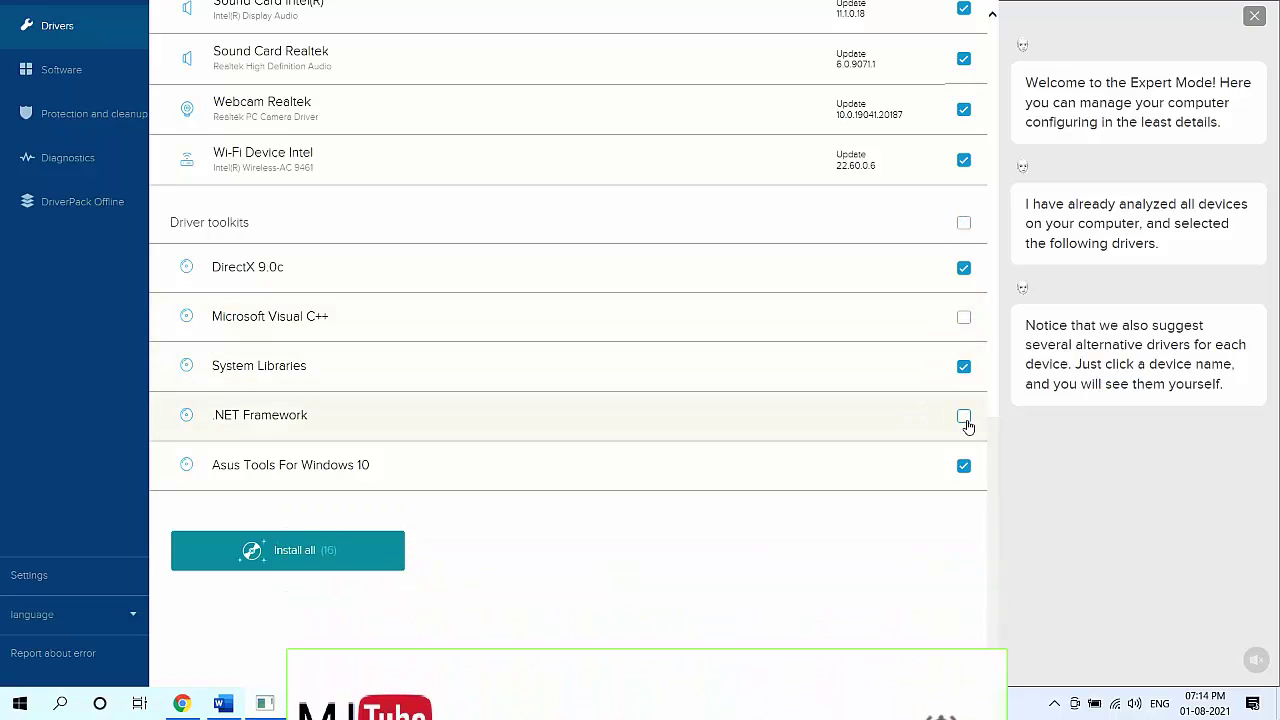
{"action": "scroll", "coordinate": [353, 545], "scroll_direction": "up", "scroll_amount": 15}
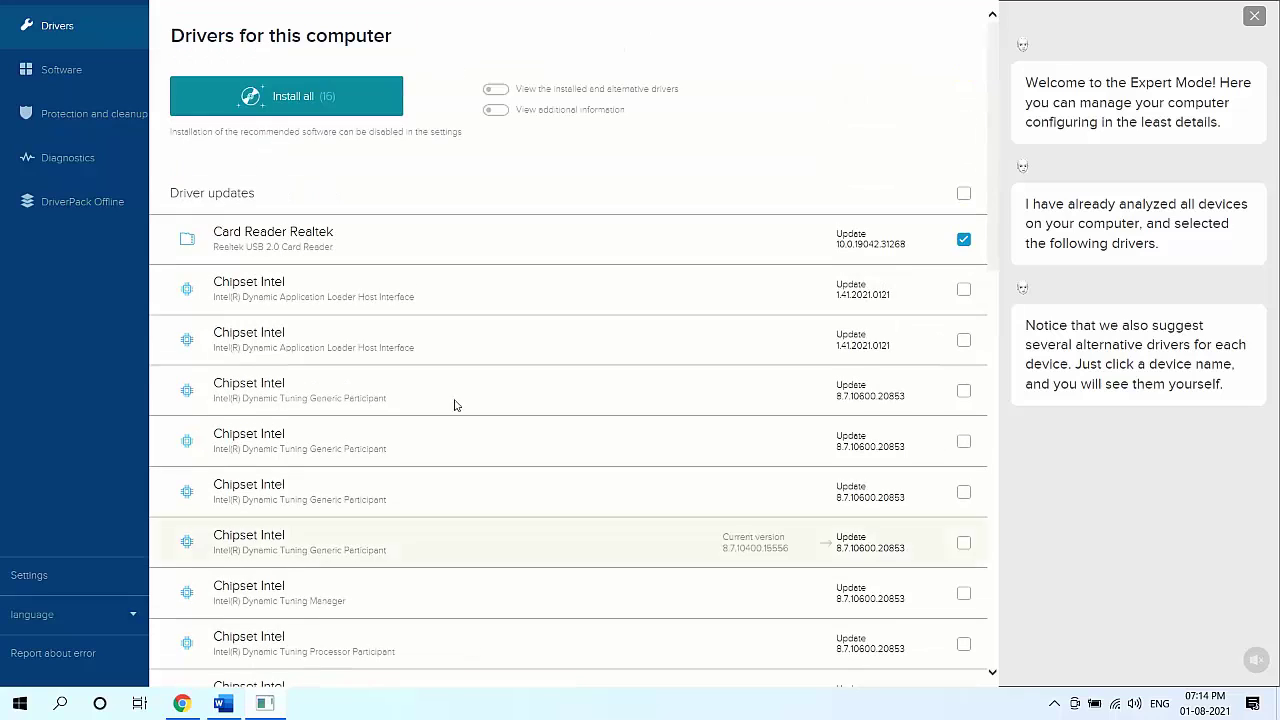